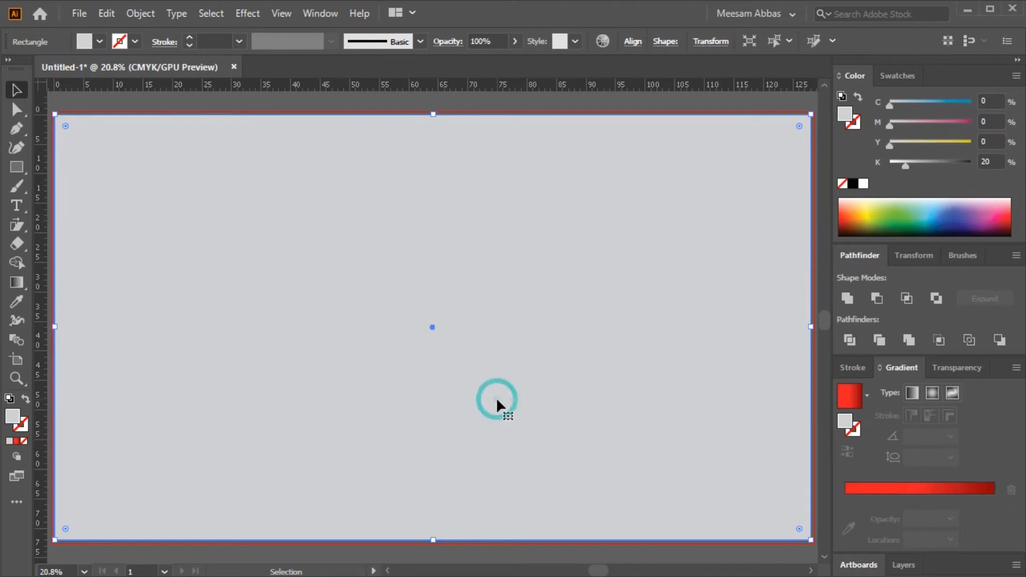
Step: Set the background rectangle's fill to 15% black and lock the rectangle
click(992, 161)
text(15)
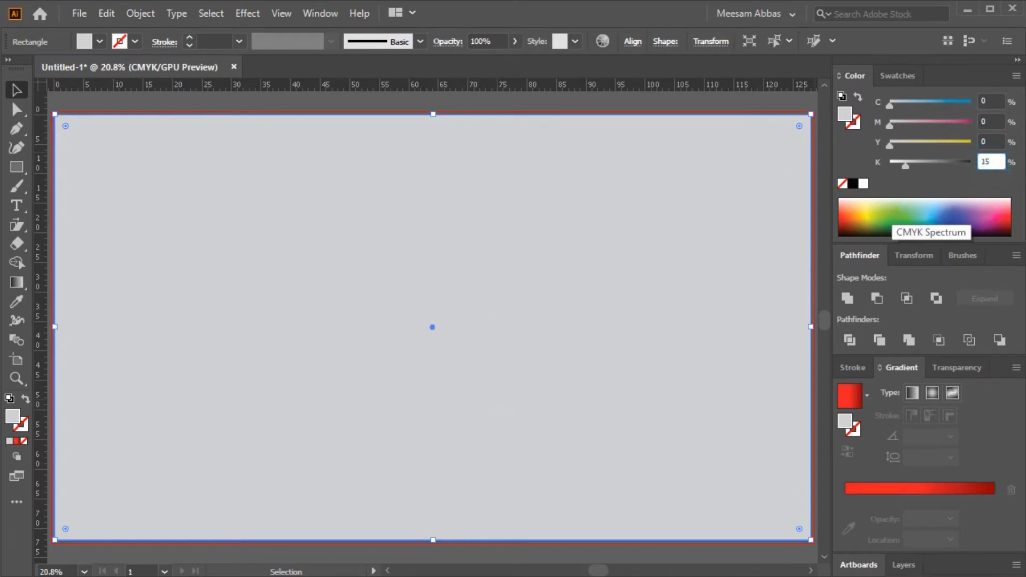
key(Return)
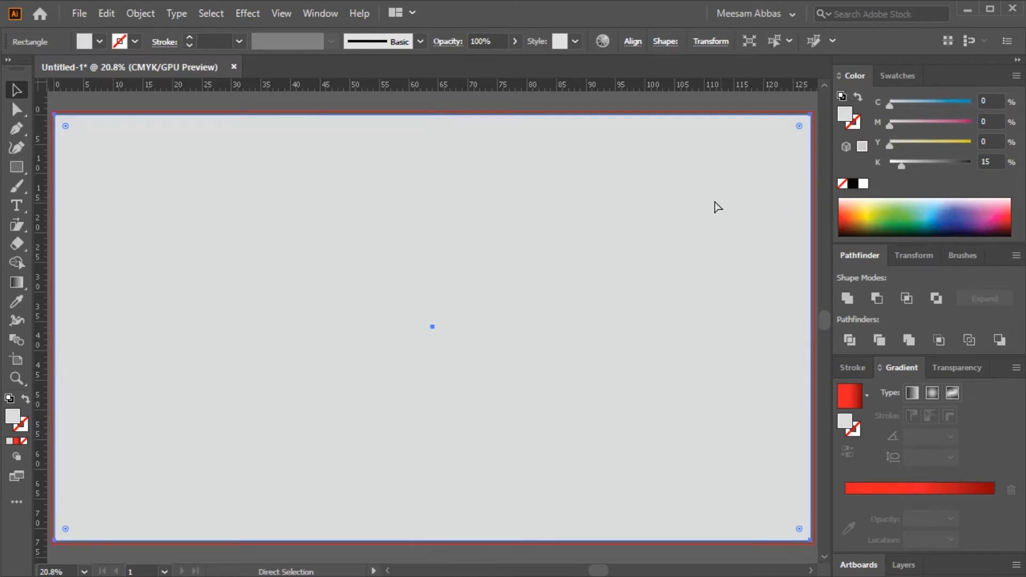
key(ctrl+2)
Step: Draw an upright rectangle about 12 cm wide and 30 cm tall, filled with the linear red gradient
key(period)
key(m)
drag(418, 233, 489, 413)
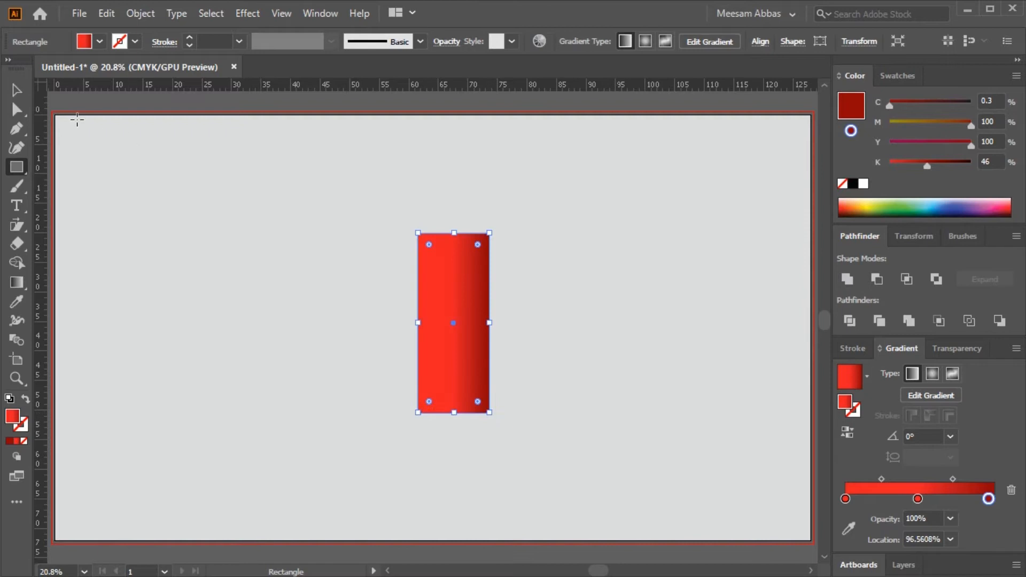
Step: Make a horizontal copy of the red rectangle and join the upright one to its right end, forming a mirrored L
click(16, 91)
click(245, 234)
drag(442, 359, 367, 365)
drag(330, 226, 277, 358)
drag(441, 262, 414, 210)
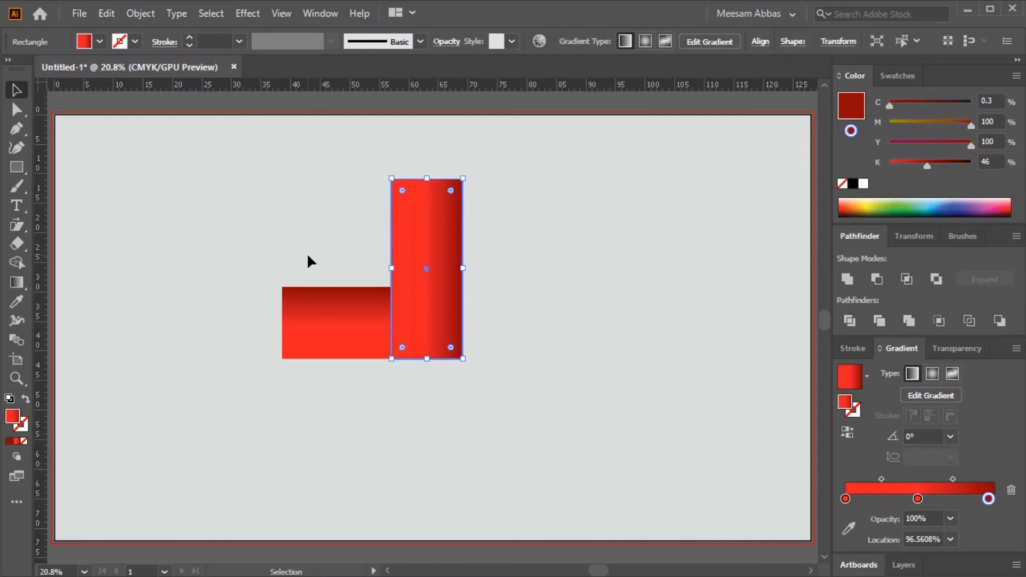
Step: Rotate both rectangles together by 45° into a right-pointing chevron and place it left of the artboard's centre
shift+click(358, 307)
click(358, 306)
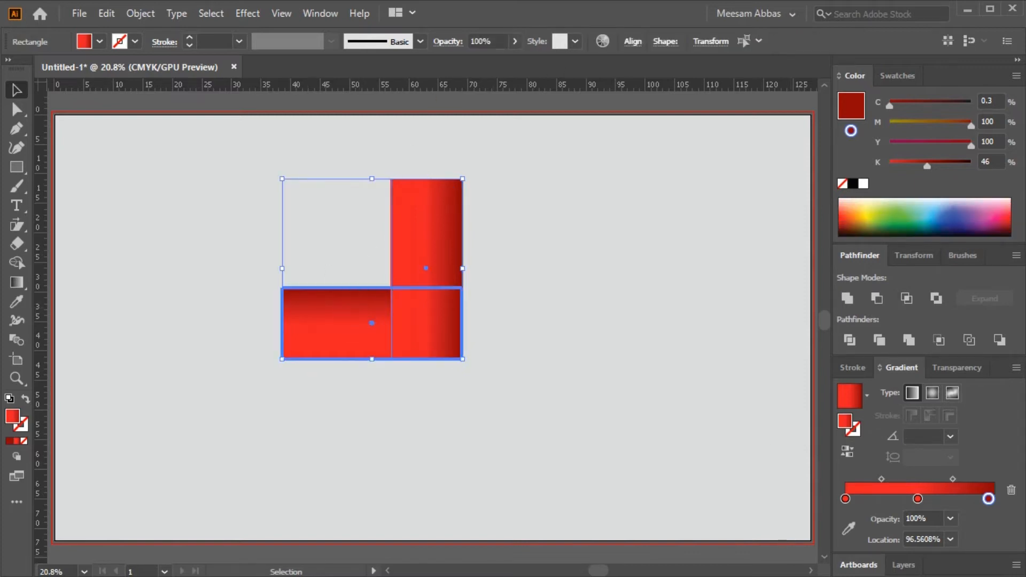
drag(469, 361, 532, 238)
drag(454, 292, 399, 344)
drag(445, 450, 400, 386)
drag(356, 310, 353, 341)
drag(401, 415, 381, 426)
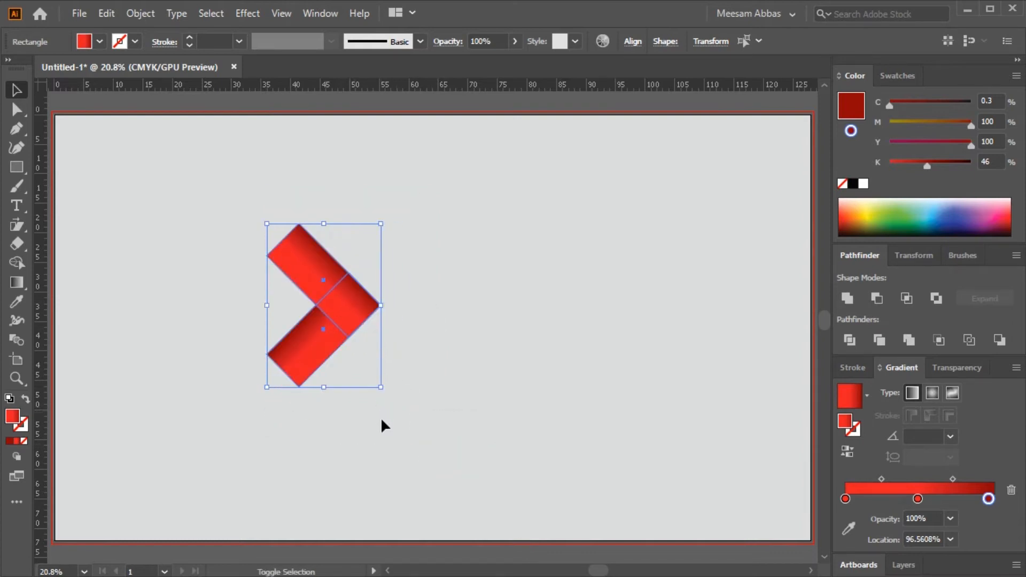
Step: Round the chevron's right tip and the outer left corner of each arm
click(386, 427)
click(346, 315)
drag(398, 287, 352, 344)
click(11, 109)
drag(246, 238, 280, 280)
drag(254, 337, 280, 367)
drag(399, 294, 302, 323)
click(225, 344)
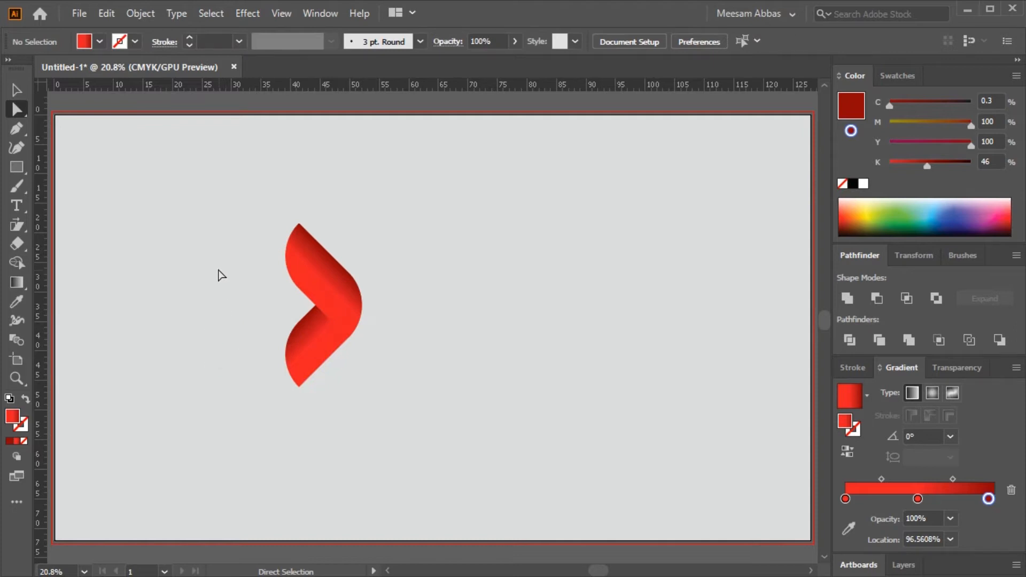
Step: Redirect the lower arm's gradient to about 50° so its dark end lies against the upper arm
click(16, 90)
key(z)
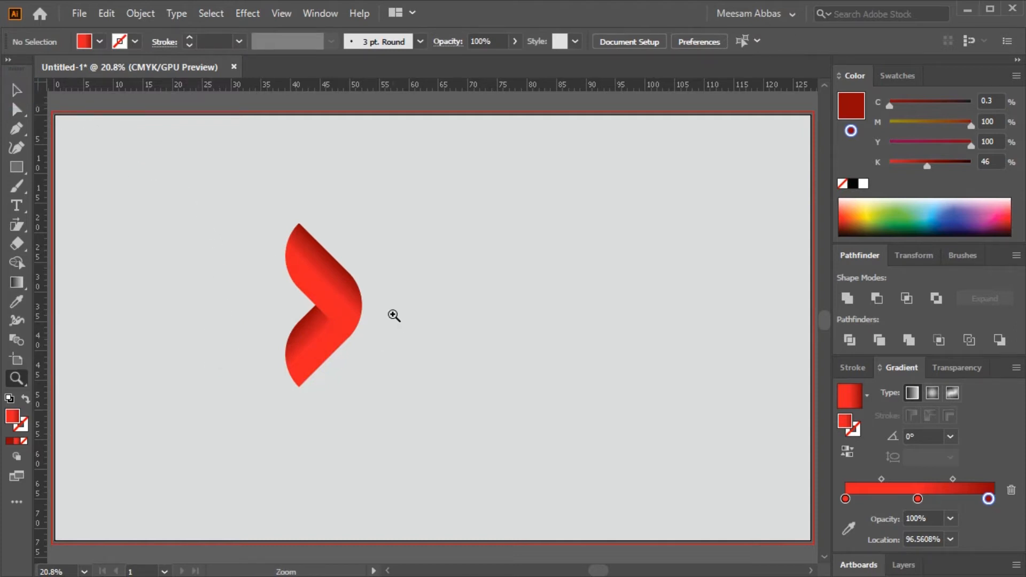
click(392, 314)
drag(475, 371, 525, 393)
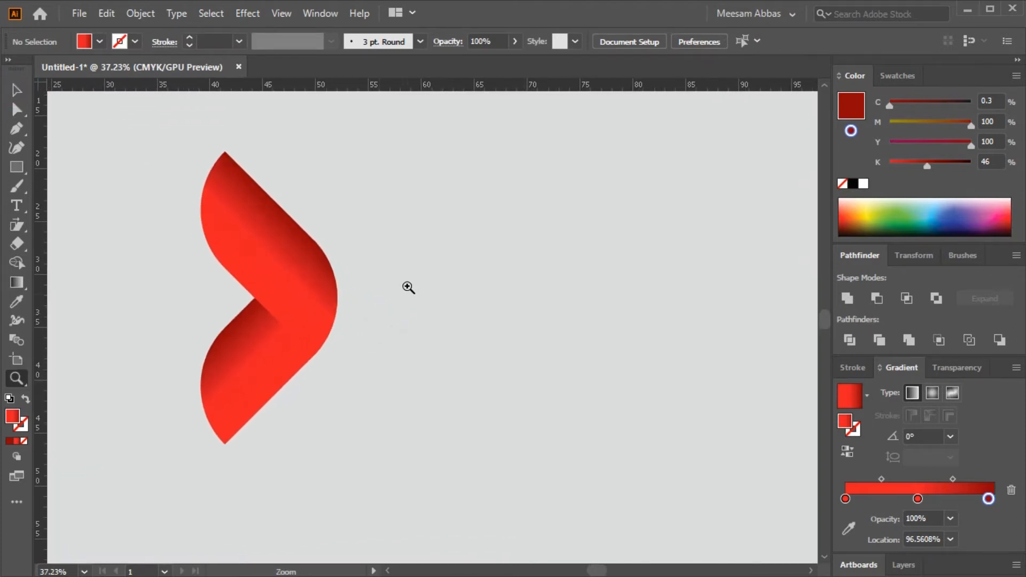
click(16, 90)
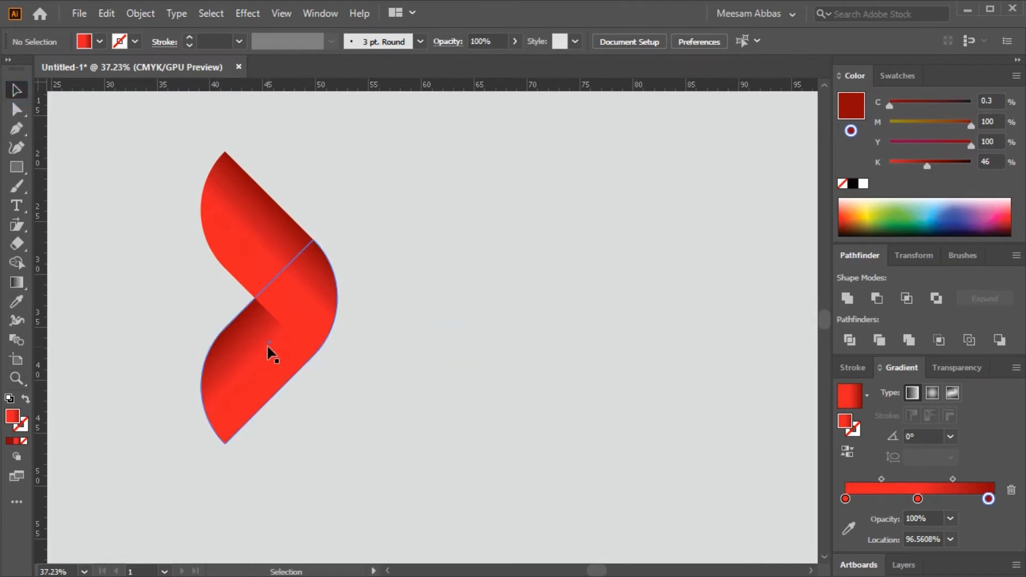
click(269, 352)
key(g)
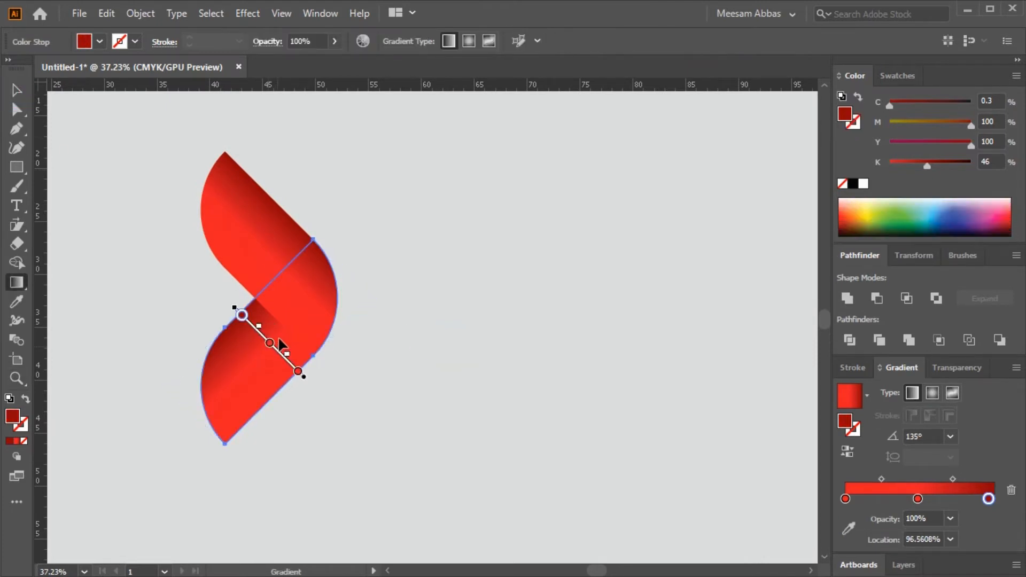
mouse_move(279, 340)
mouse_down()
mouse_move(242, 394)
mouse_move(274, 338)
mouse_up()
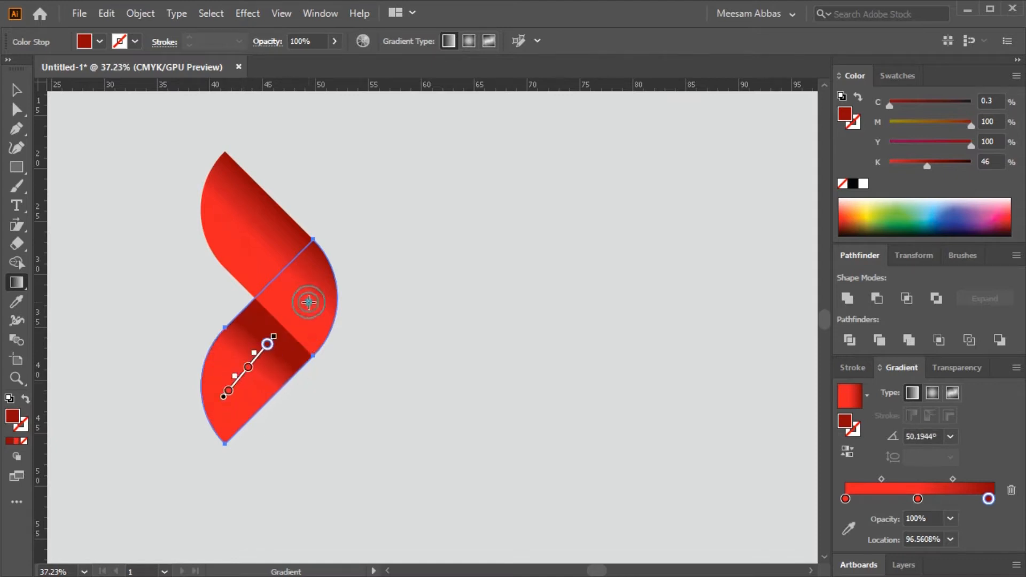
click(20, 92)
click(344, 161)
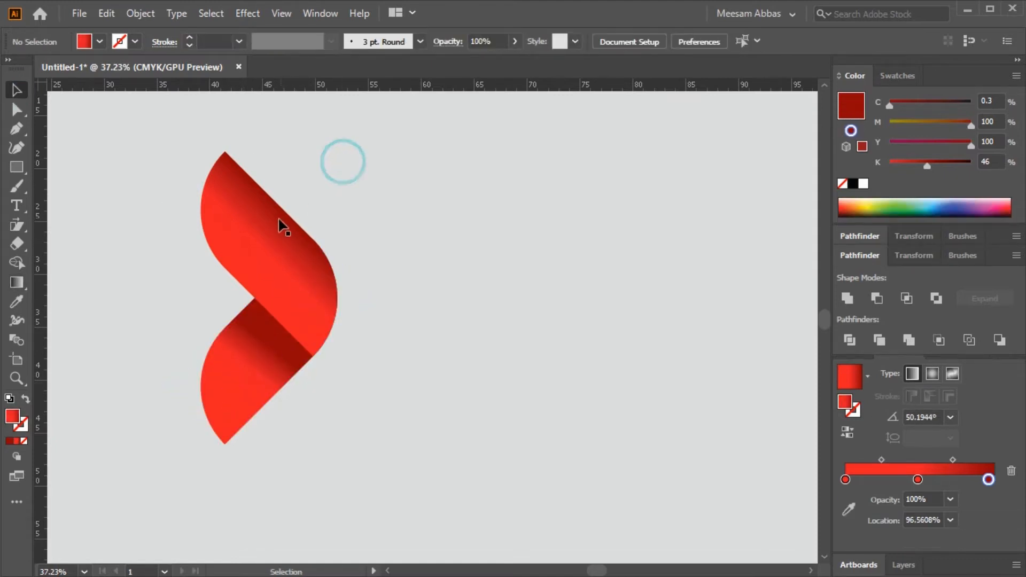
Step: Redirect the upper arm's gradient to about 127° so its dark end lies at the upper-left tip
click(279, 217)
key(g)
mouse_move(225, 198)
mouse_down()
mouse_move(315, 319)
mouse_move(230, 204)
mouse_up()
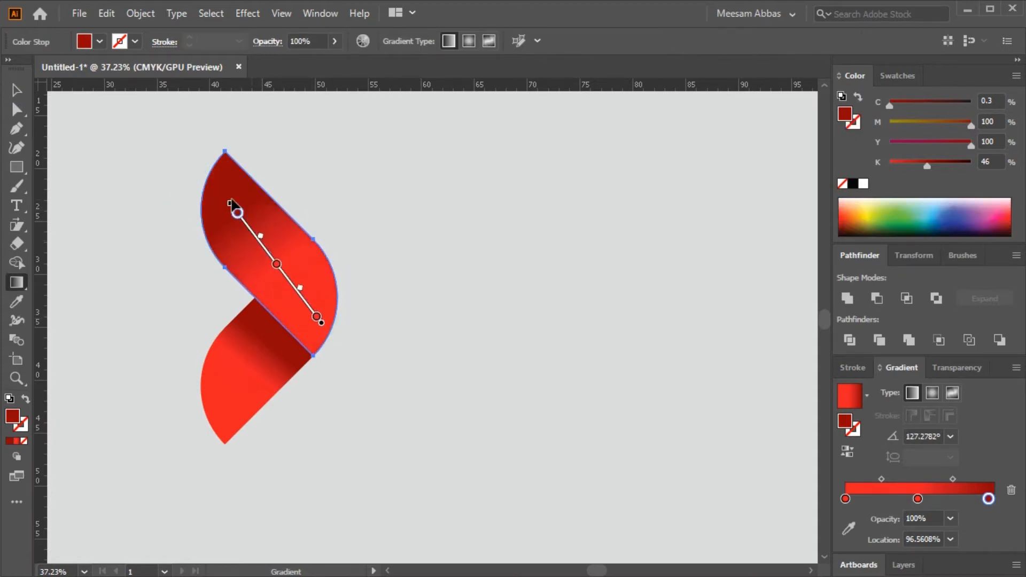
key(v)
click(99, 160)
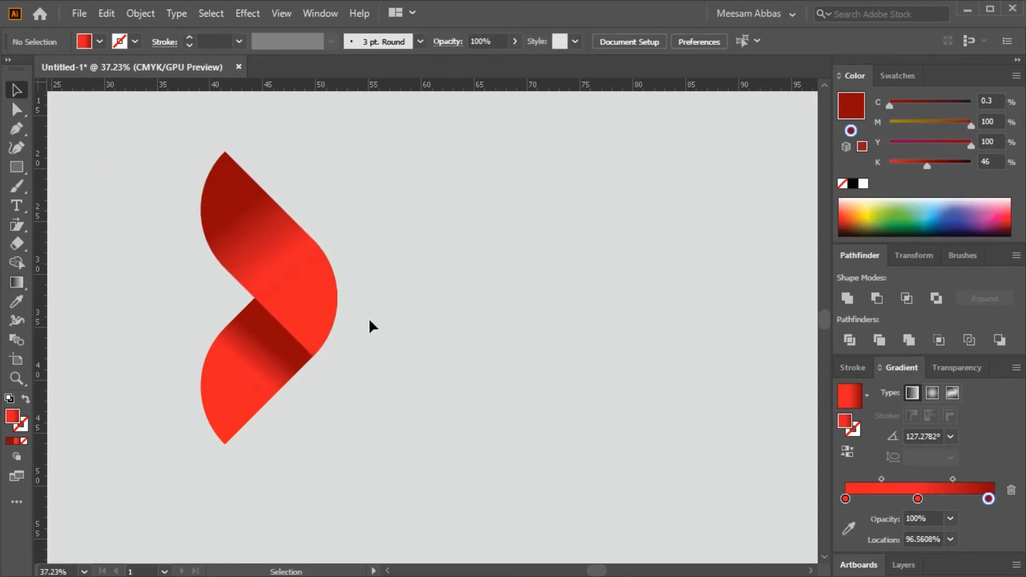
Step: Duplicate the whole red chevron horizontally to the left, leaving a narrow gap between the two
key(ctrl+minus)
key(ctrl+minus)
key(ctrl+minus)
key(ctrl+minus)
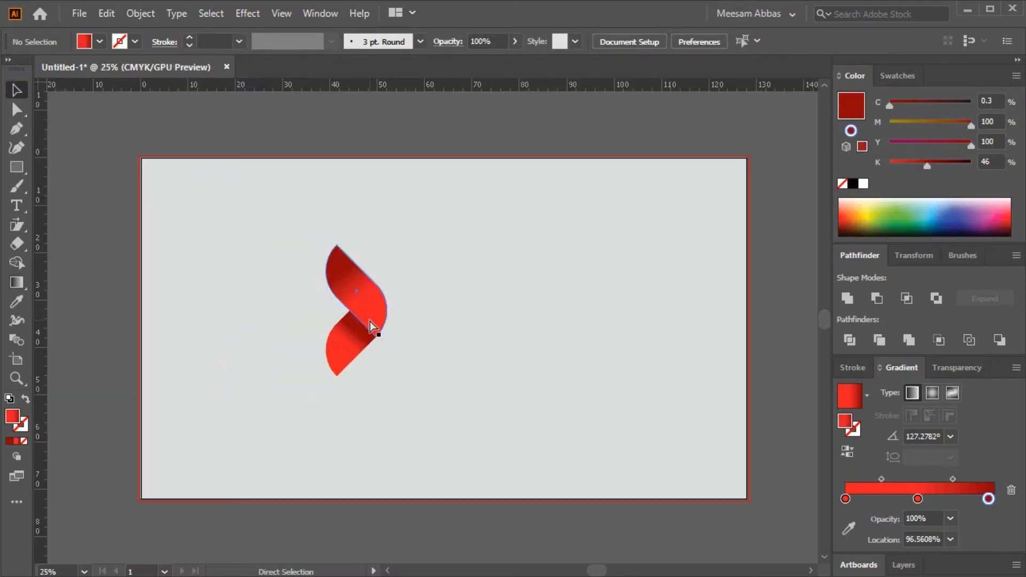
key(z)
drag(417, 287, 492, 327)
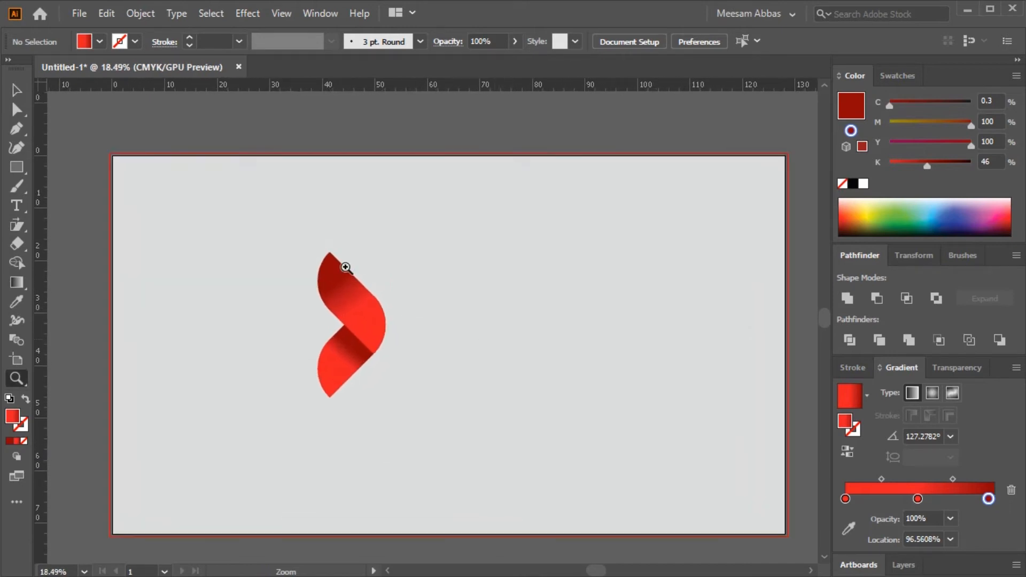
click(17, 90)
drag(254, 208, 415, 386)
drag(368, 335, 298, 334)
Step: Group both chevrons and move the group further left on the artboard
click(412, 318)
drag(383, 310, 268, 404)
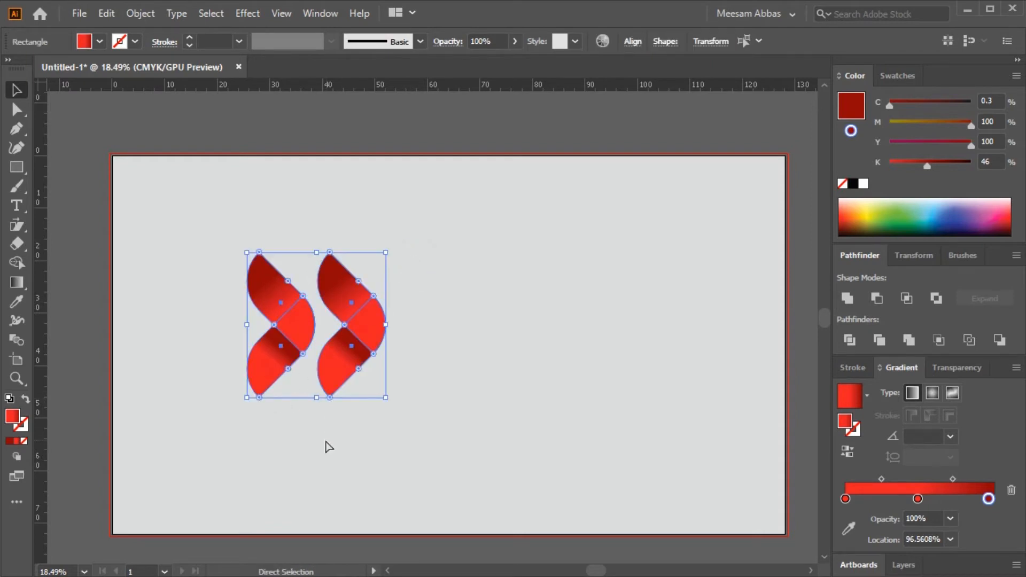
key(ctrl+g)
drag(371, 332, 323, 335)
click(438, 365)
Step: Add the text "FAST TRACK" on two lines to the right of the chevrons
key(t)
click(422, 291)
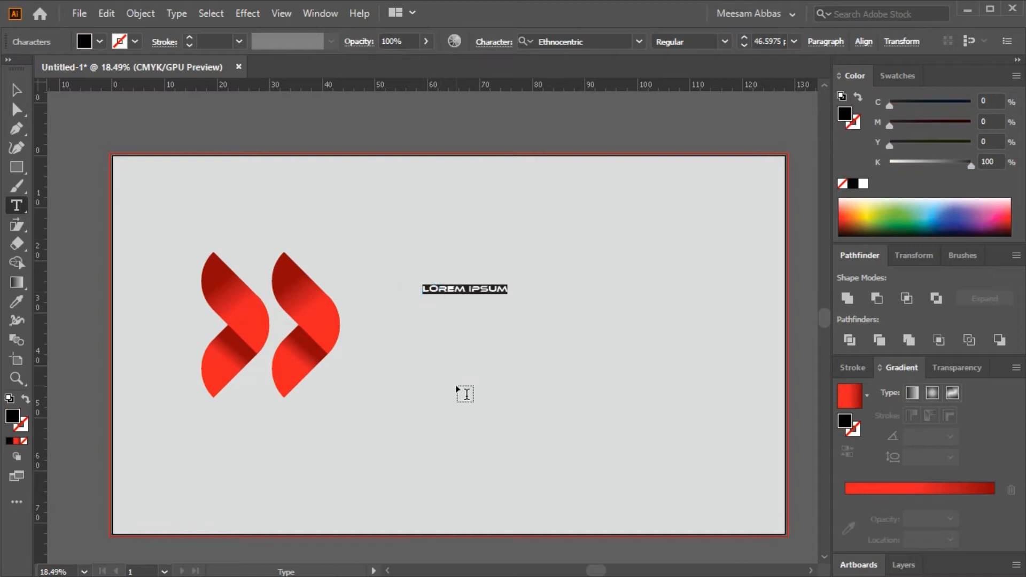
text(FAST)
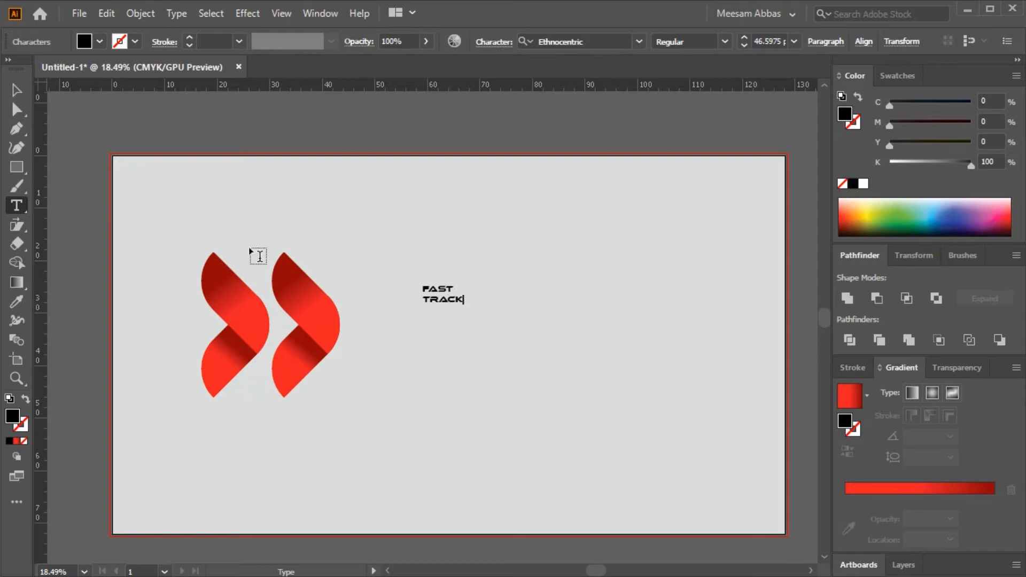
Step: Convert the FAST TRACK text to outlines and enlarge it to about 50 cm wide
click(19, 91)
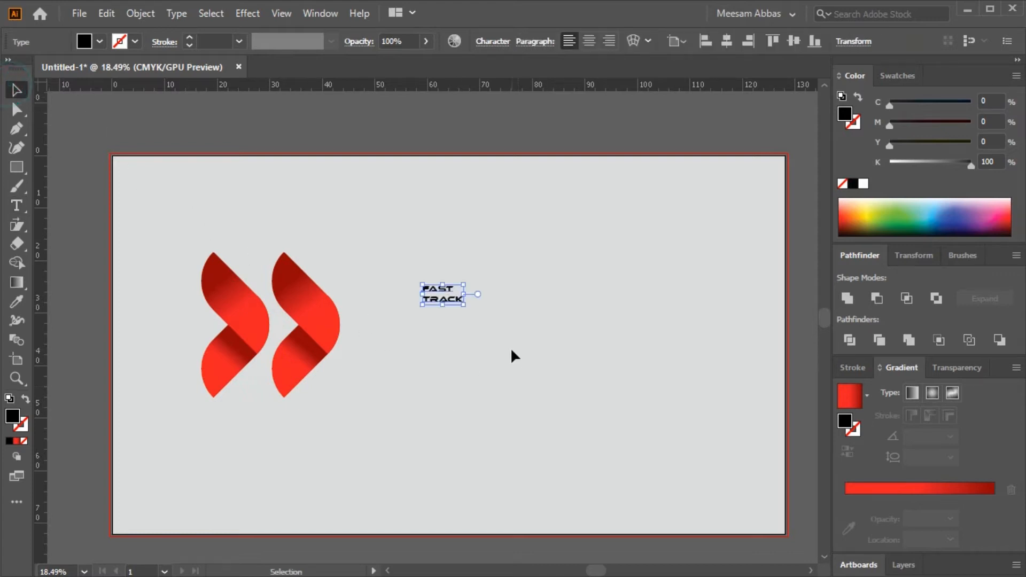
key(ctrl+shift+o)
drag(463, 302, 693, 455)
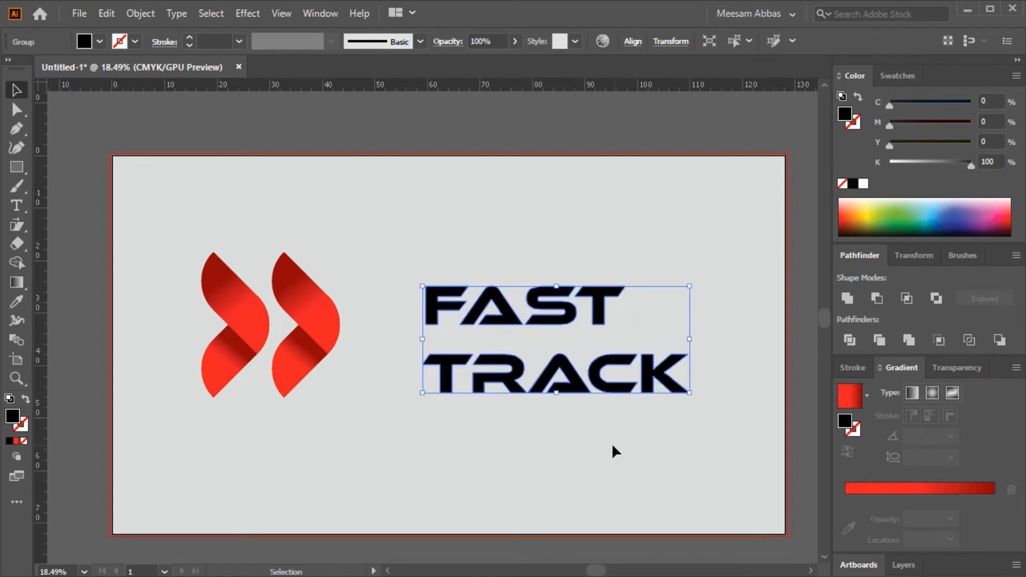
Step: Ungroup the outlined lettering and regroup it as two separate words, TRACK and FAST
click(609, 442)
click(570, 368)
right_click(569, 368)
click(620, 501)
drag(729, 373, 421, 452)
key(a)
key(ctrl+g)
drag(408, 249, 647, 327)
key(ctrl+g)
click(662, 316)
Step: Centre TRACK horizontally under FAST, using FAST as the key object
drag(683, 269, 452, 420)
click(550, 318)
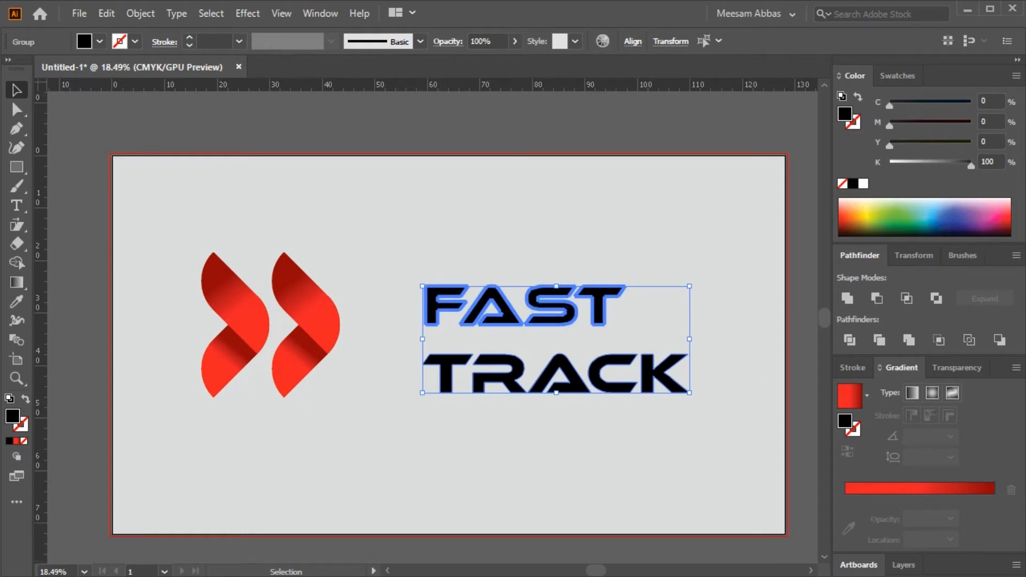
click(656, 80)
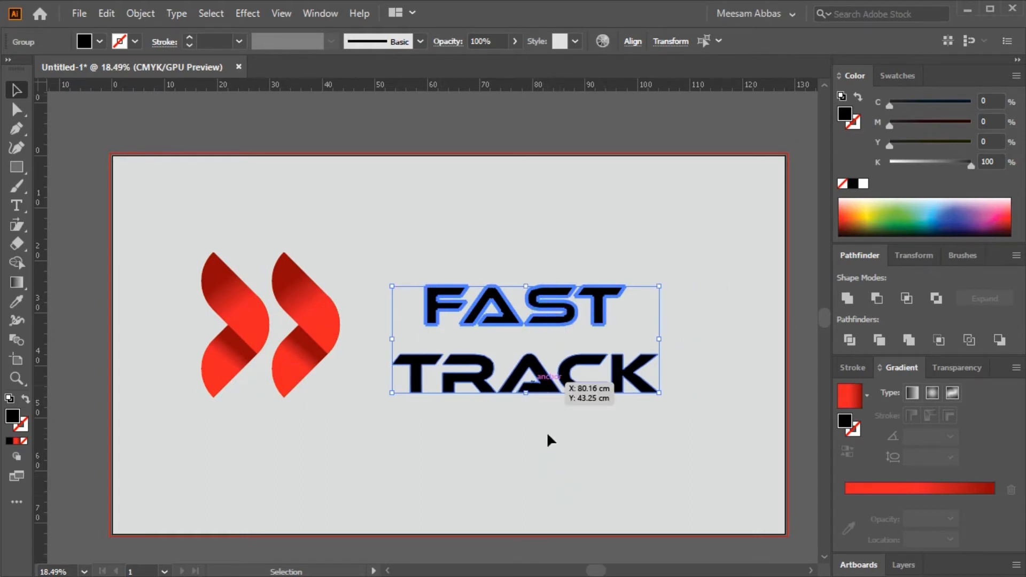
click(544, 425)
Step: Move the word TRACK up to tighten the gap below FAST
drag(540, 387, 541, 369)
click(540, 414)
drag(661, 422, 411, 312)
click(375, 444)
Step: Enlarge the two words together to about 60 cm wide and group them
key(z)
drag(676, 404, 728, 429)
key(space)
drag(663, 465, 755, 467)
click(16, 90)
drag(403, 227, 620, 375)
drag(694, 370, 756, 406)
key(a)
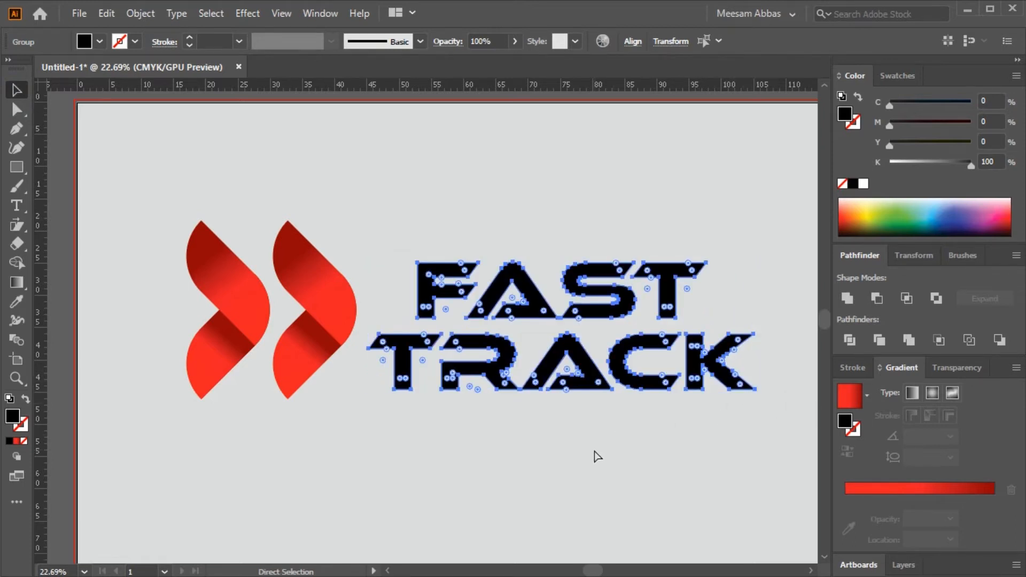
key(v)
click(592, 450)
Step: Align the lettering group to the vertical centre of the chevron symbol, with the symbol as key object
click(588, 384)
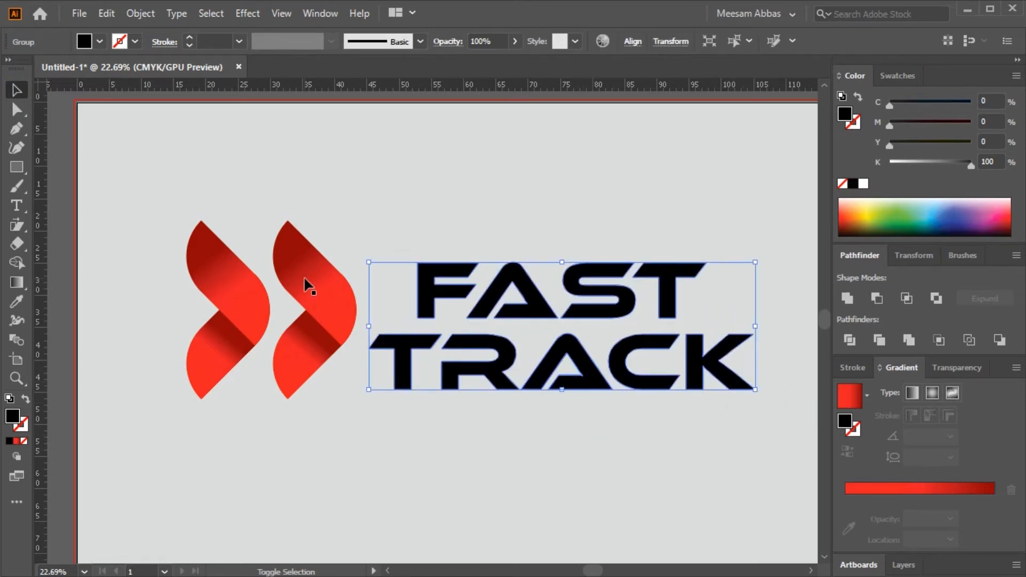
shift+click(304, 278)
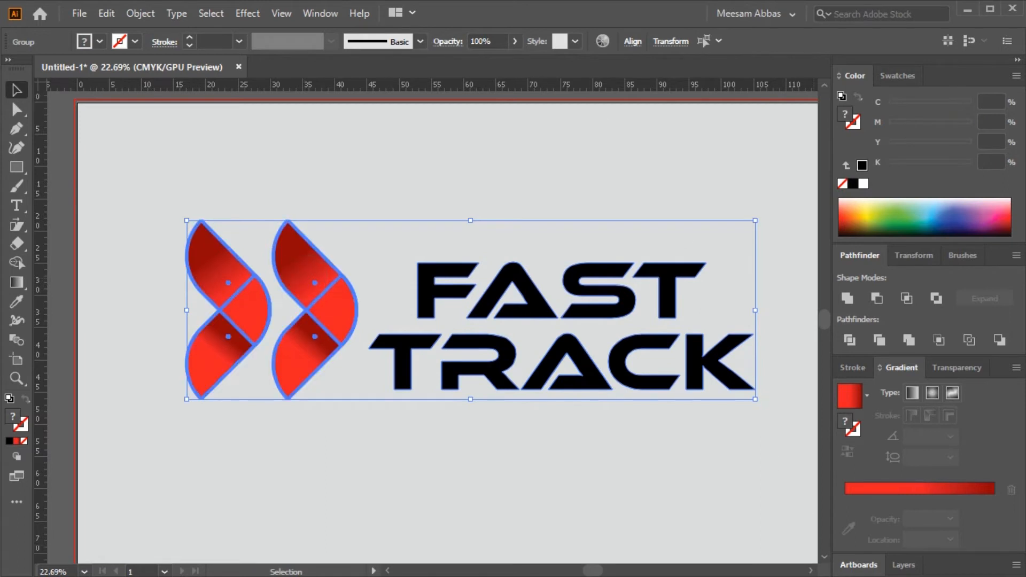
key(F3)
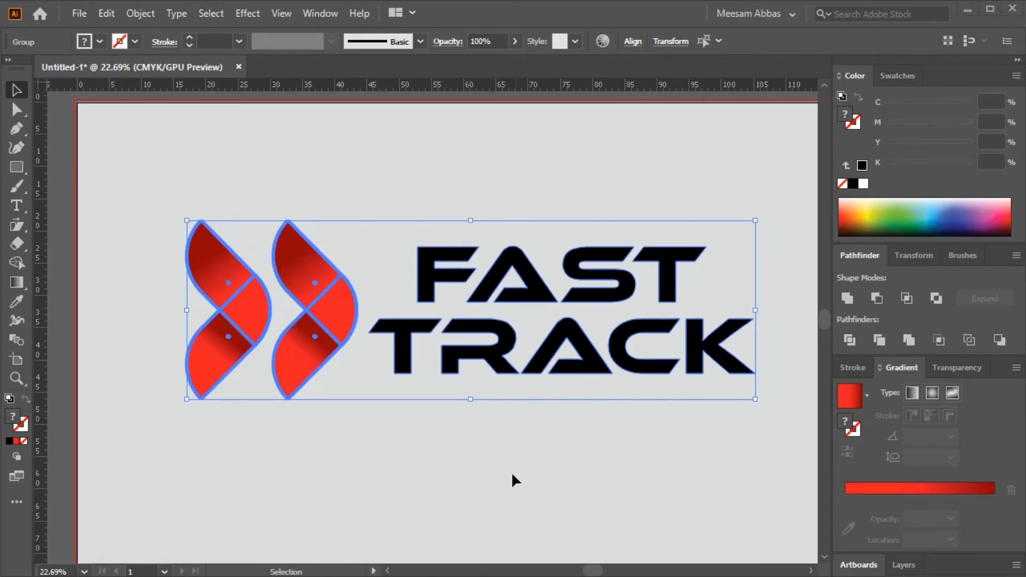
click(573, 464)
Step: Draw a black bar about 68 cm wide and 2.5 cm tall directly under TRACK, starting at the right chevron
click(16, 168)
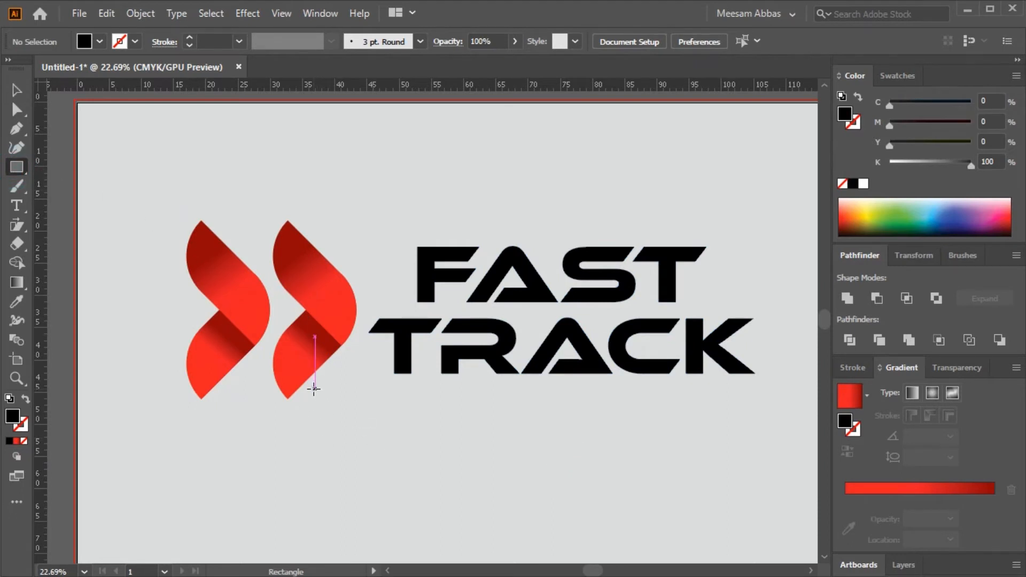
drag(315, 389, 754, 373)
key(v)
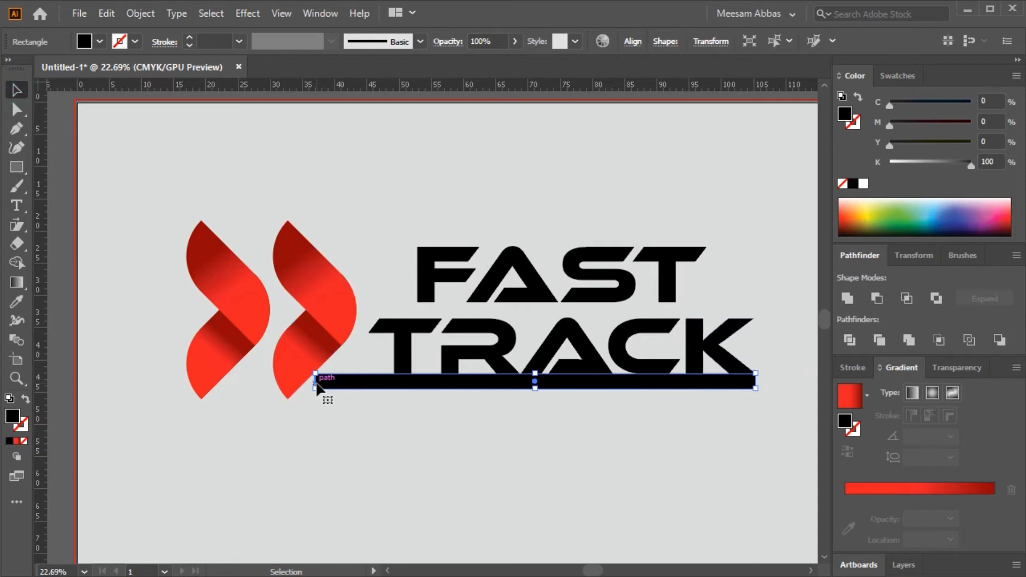
Step: Shorten the bar's left end to line up with TRACK's left edge and lower it to leave a small gap beneath the word
key(z)
click(470, 422)
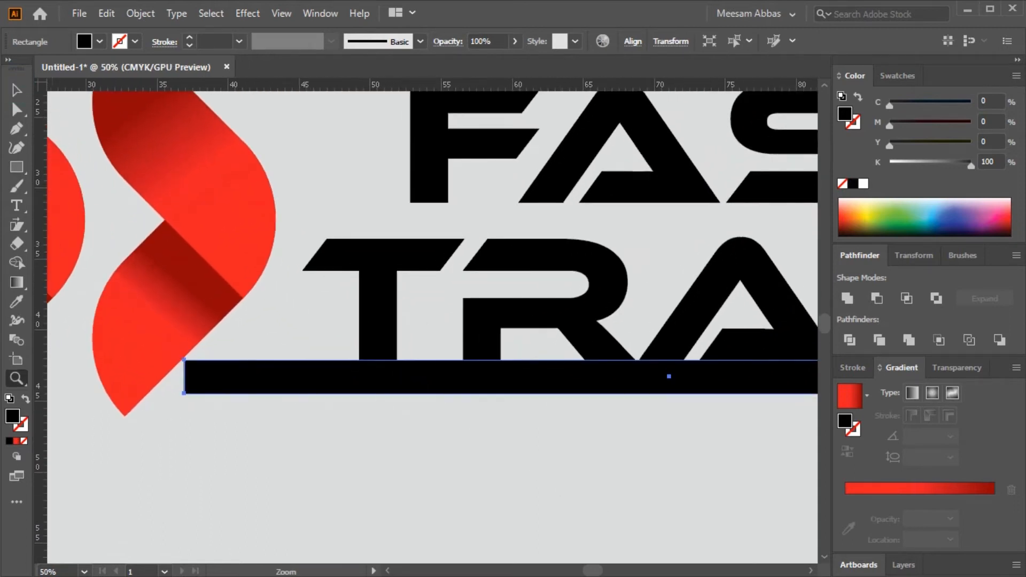
key(v)
drag(183, 379, 342, 432)
click(321, 466)
drag(420, 419, 423, 411)
click(423, 478)
Step: Thin the black bar to about 1.2 cm and add a thicker copy slightly lower, overlapping it
drag(440, 485, 124, 501)
key(ctrl+minus)
key(ctrl+minus)
drag(266, 460, 364, 496)
click(481, 456)
click(486, 399)
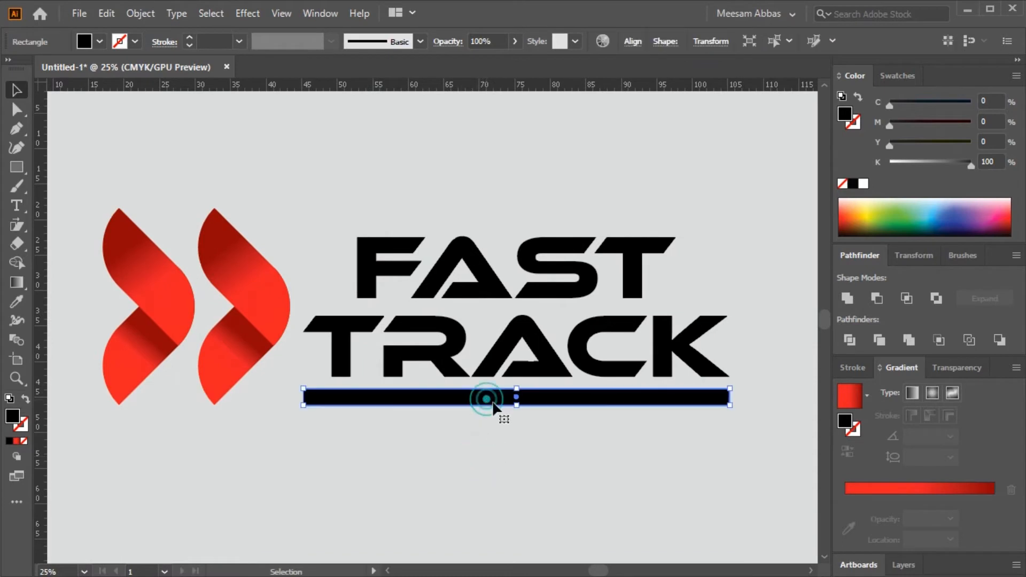
mouse_move(516, 404)
mouse_down()
mouse_move(568, 409)
mouse_move(518, 392)
mouse_up()
click(541, 434)
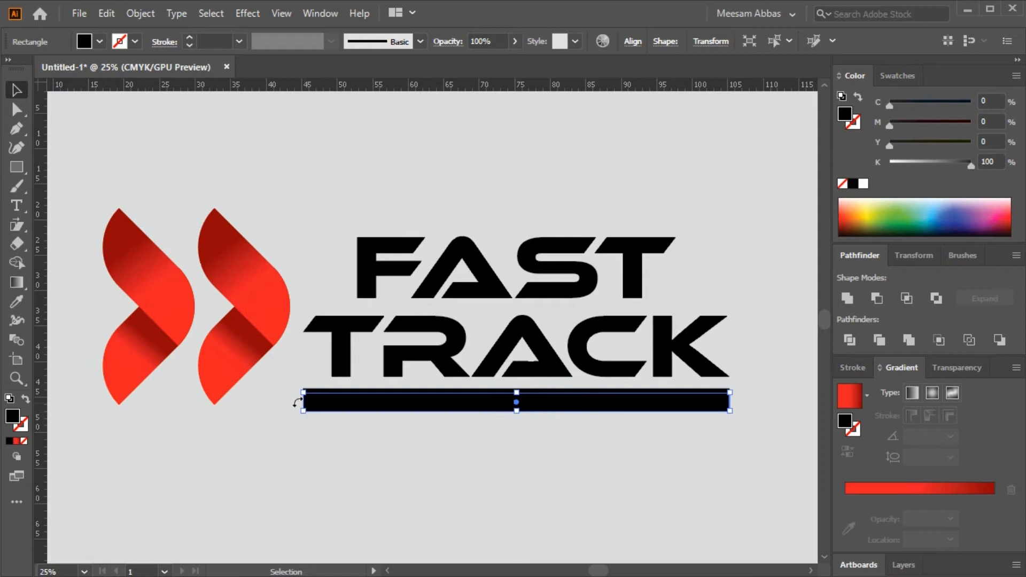
Step: Shorten the thicker lower bar from its left end to begin under the A of TRACK, about 36 cm wide
key(z)
drag(346, 421, 418, 466)
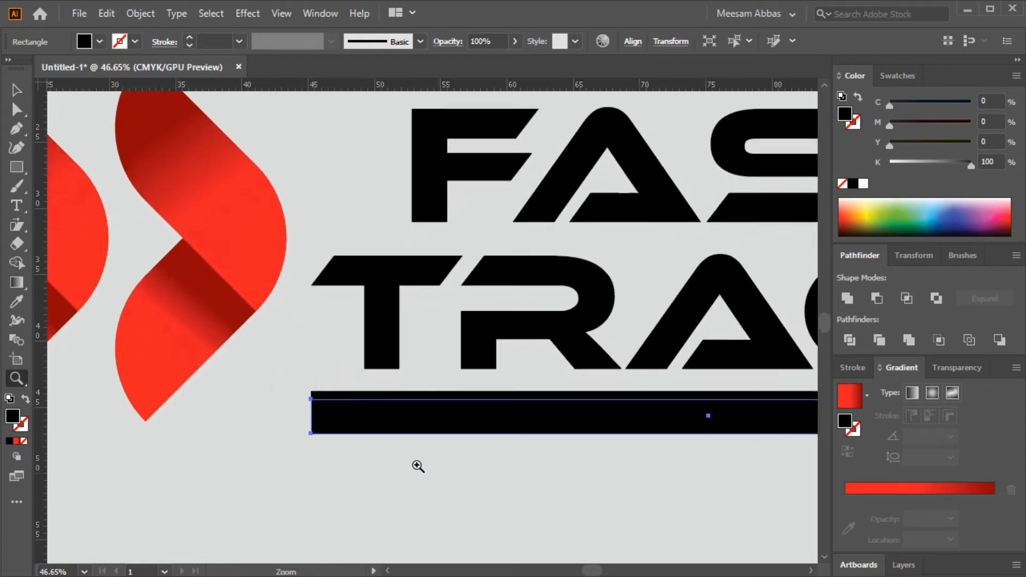
click(17, 91)
drag(311, 414, 716, 528)
key(ctrl+minus)
key(space)
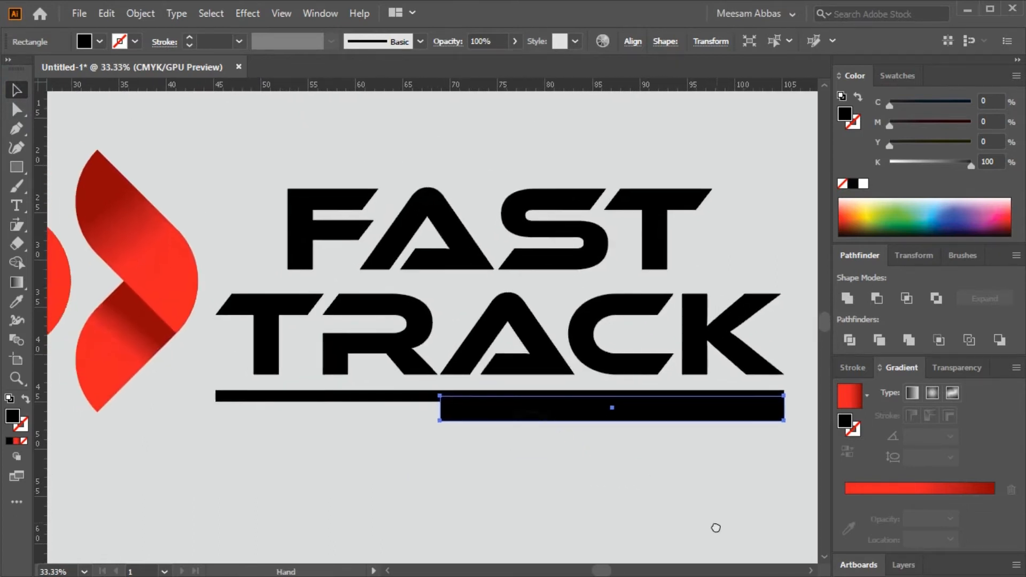
Step: Unite the two overlapping underline bars into one shape and slightly round its inner step and lower corners
click(654, 466)
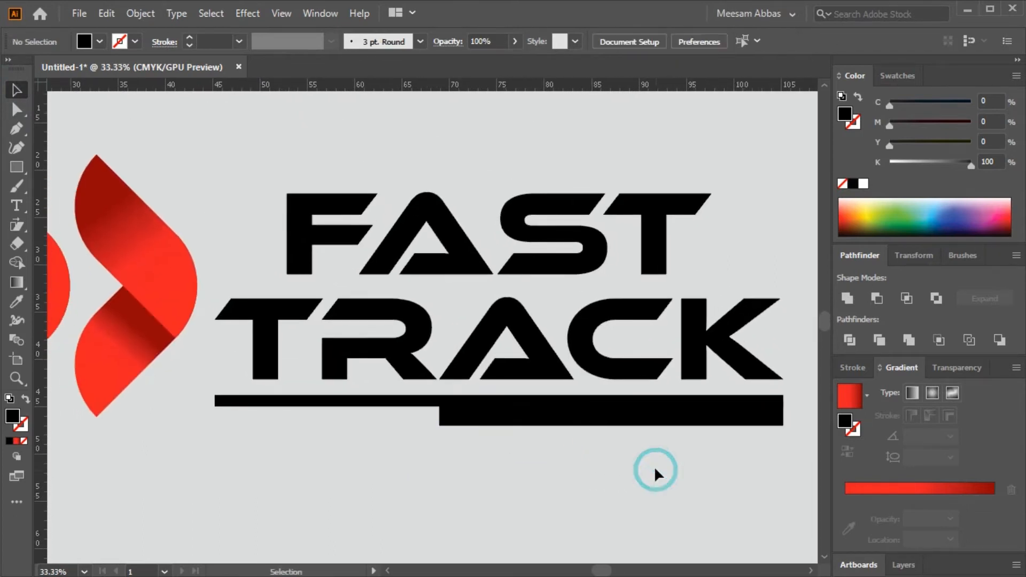
click(663, 419)
click(582, 470)
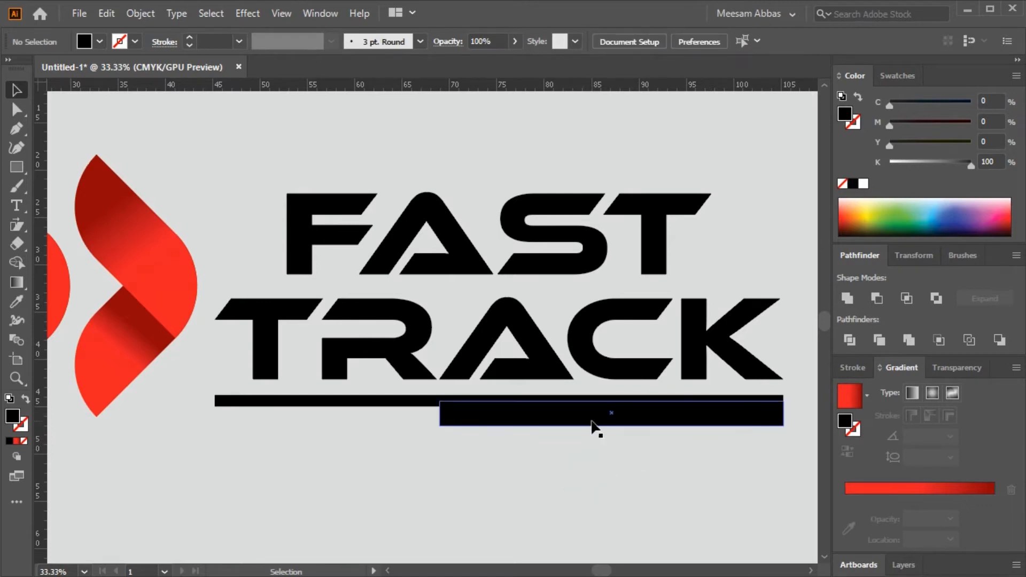
click(593, 425)
shift+click(420, 408)
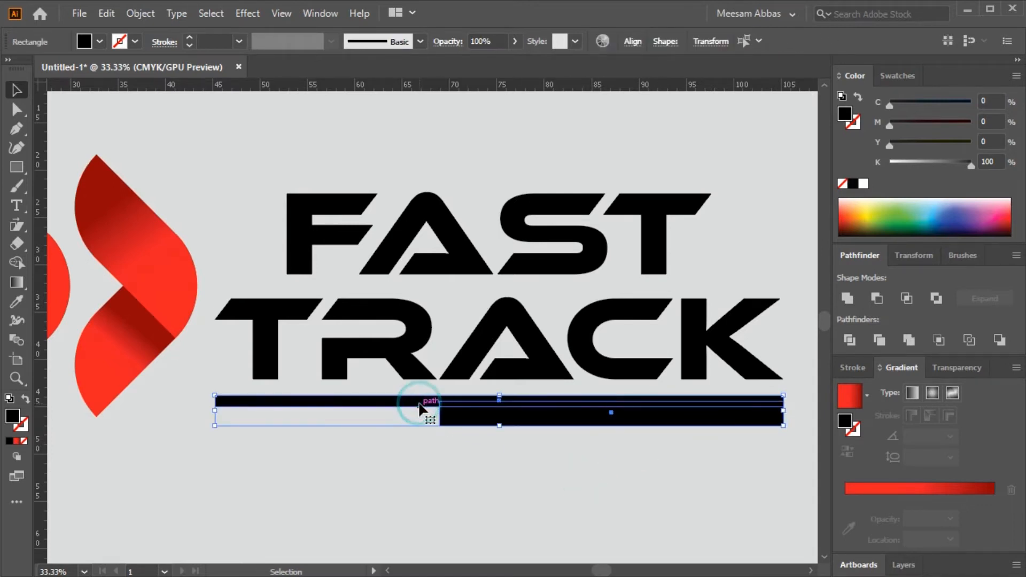
click(848, 299)
click(636, 489)
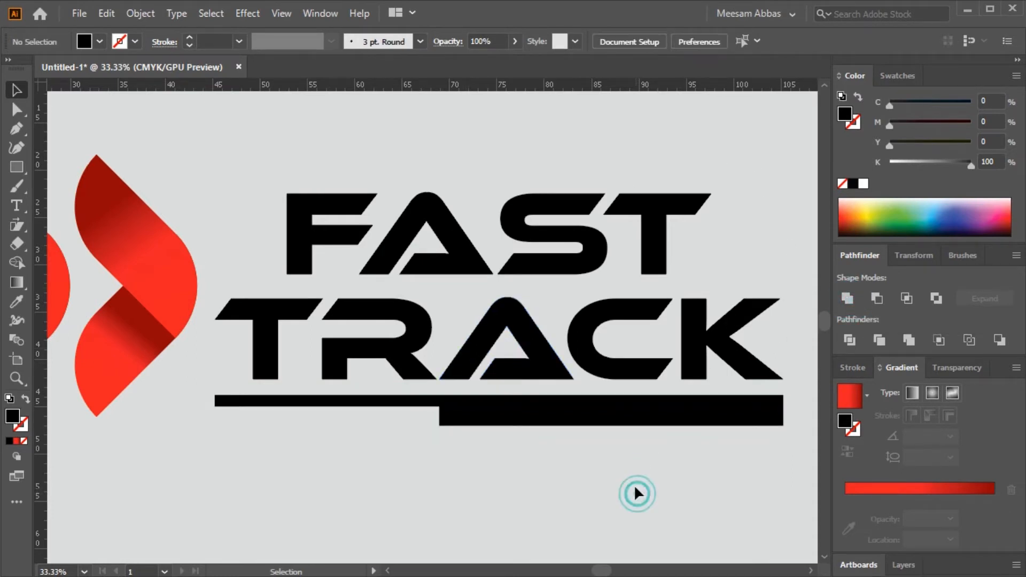
click(626, 410)
click(17, 110)
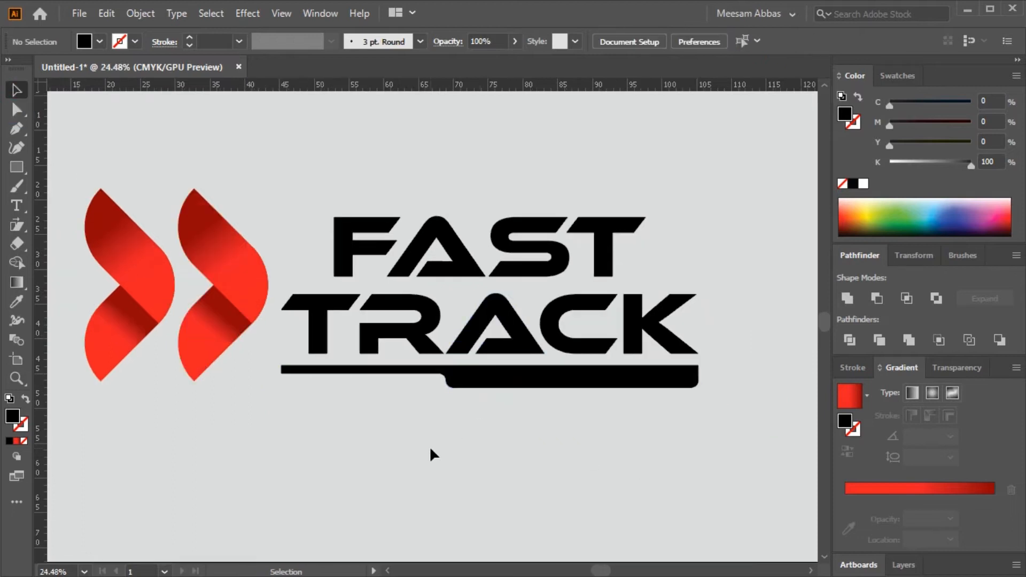
Step: Add the tagline MAXIMIZE YOUR SPEED in Ethnocentric below the bar and convert it to outlines
key(t)
click(283, 451)
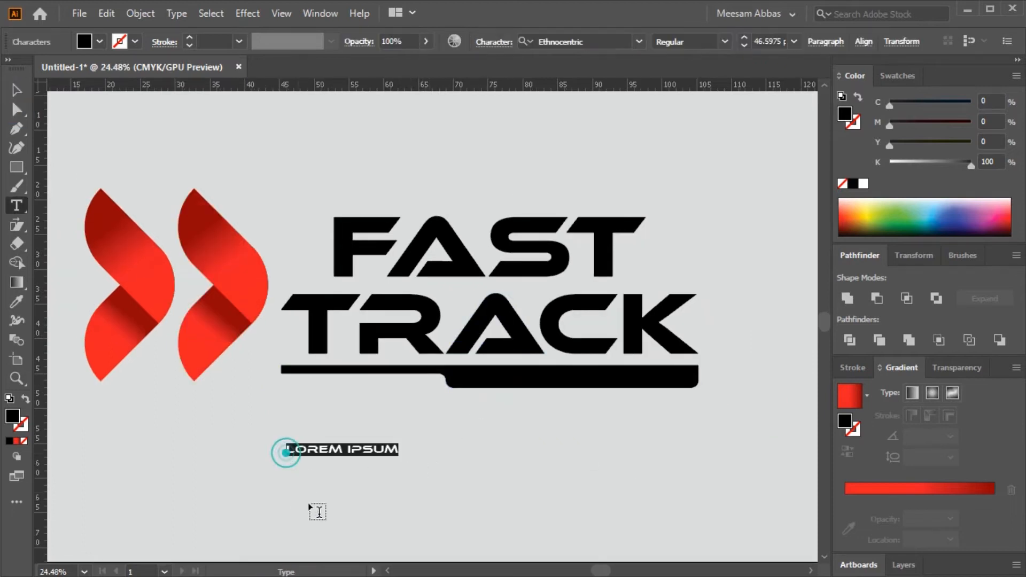
text(MA)
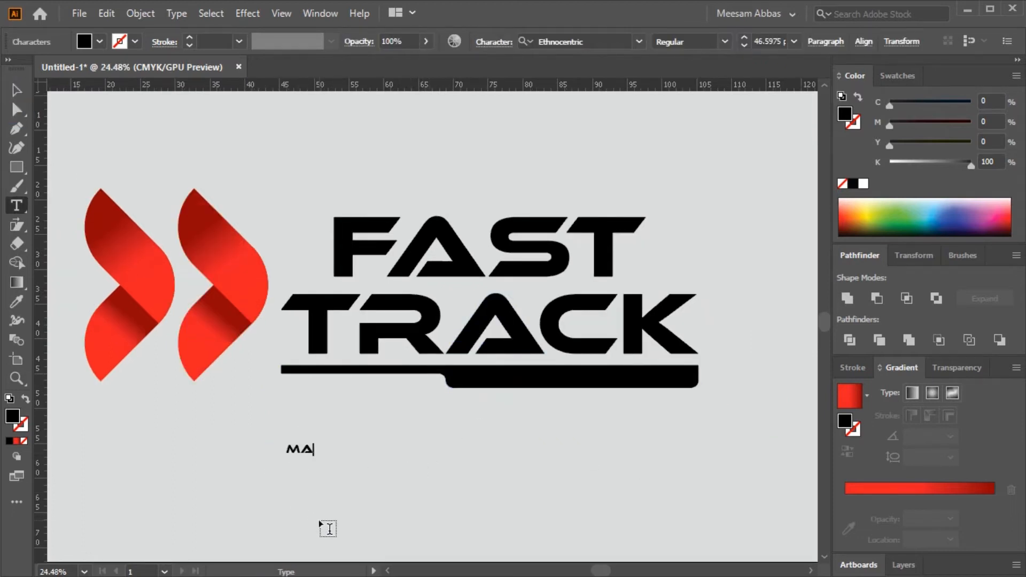
text(XIMIZE YOUR SPEED)
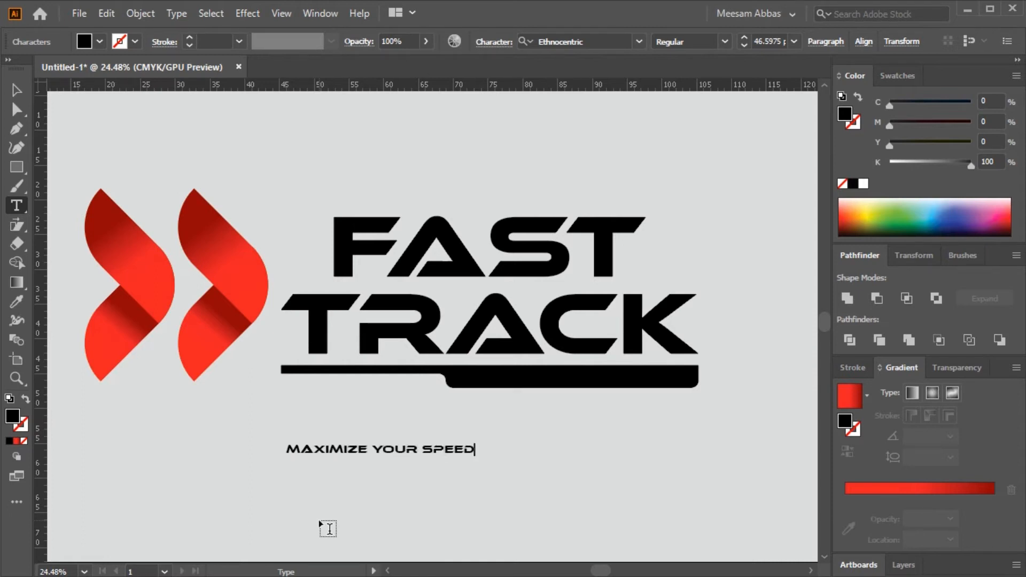
click(16, 89)
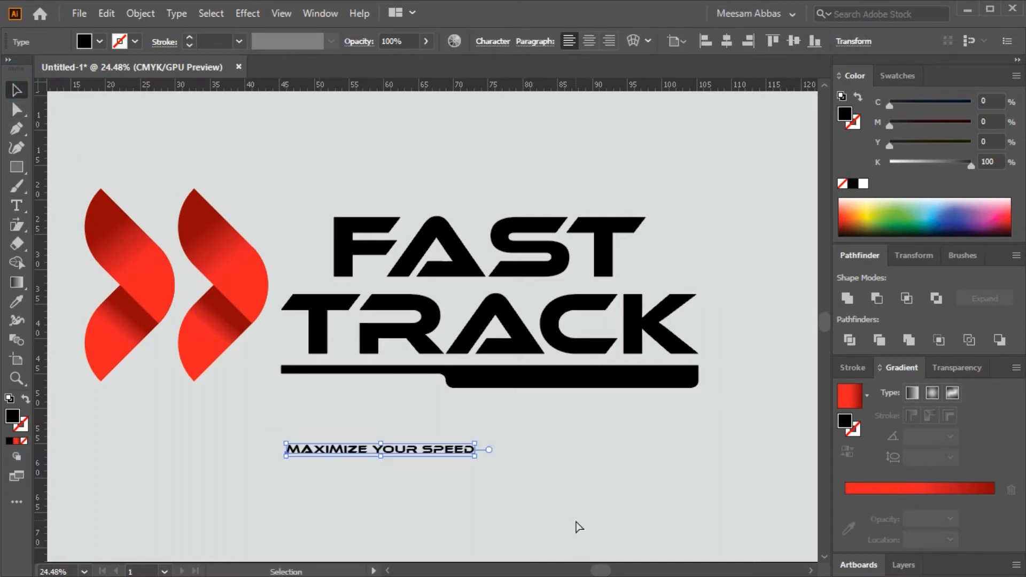
key(ctrl+shift+o)
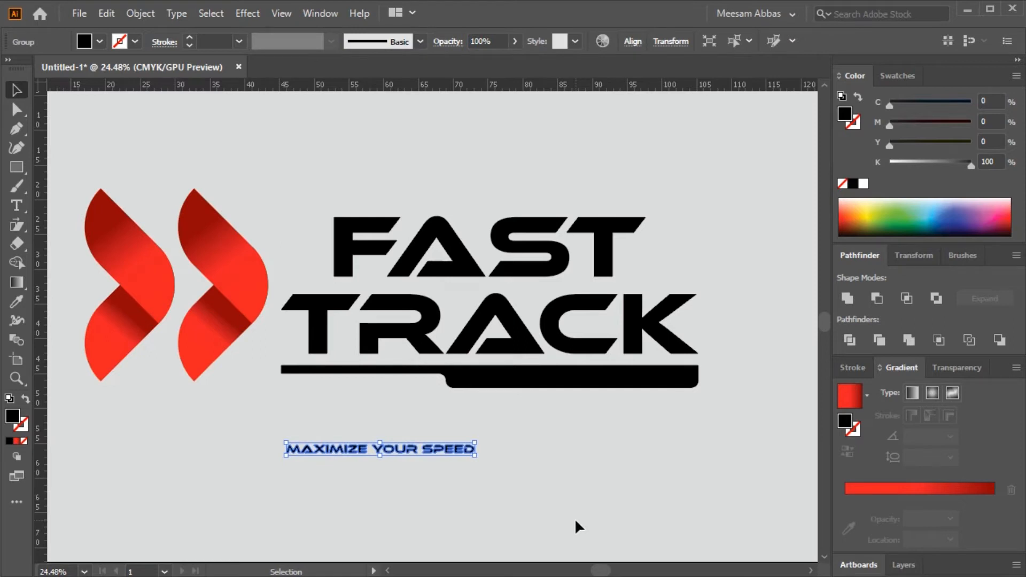
Step: Recolour the tagline with the background's light grey (K 15) and move it onto the thick section of the bar
key(i)
click(576, 521)
click(15, 98)
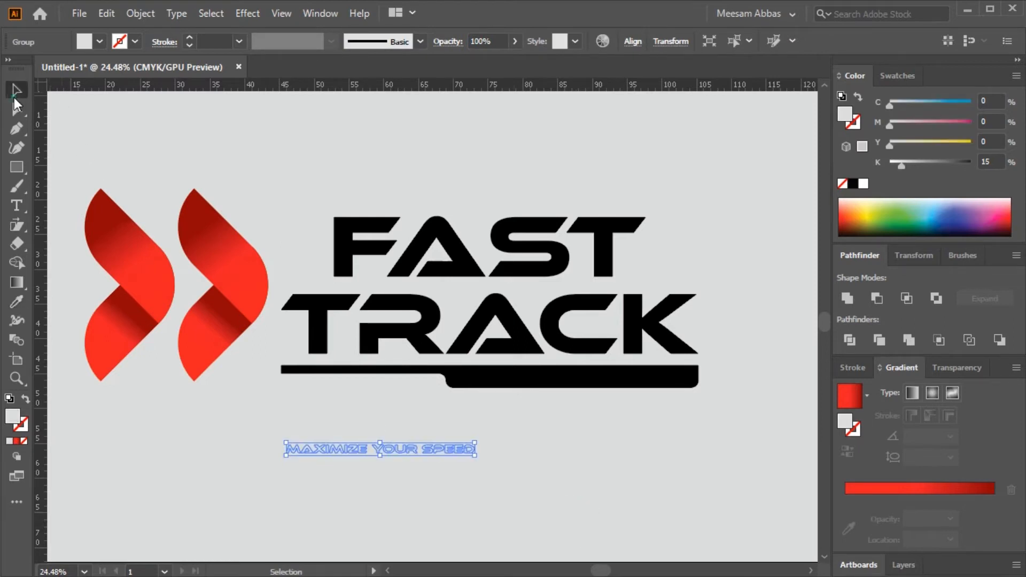
shift+click(505, 380)
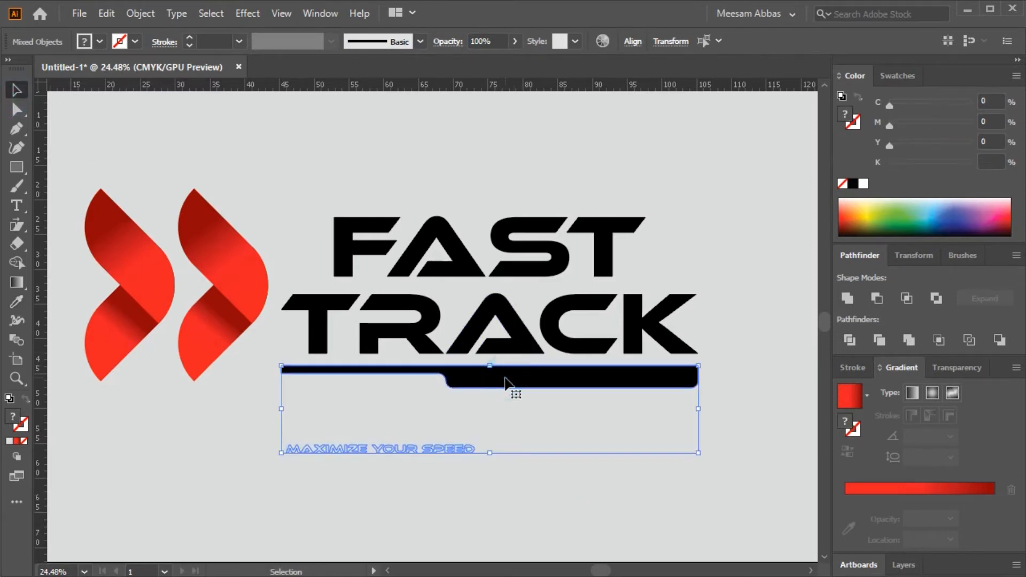
click(528, 435)
drag(471, 449, 668, 388)
click(664, 408)
Step: Position the tagline inside the thick bar section and enlarge it from both ends to about 32 cm wide
key(z)
drag(516, 351, 790, 488)
drag(512, 481, 692, 543)
key(space)
drag(560, 497, 692, 515)
drag(470, 408, 417, 381)
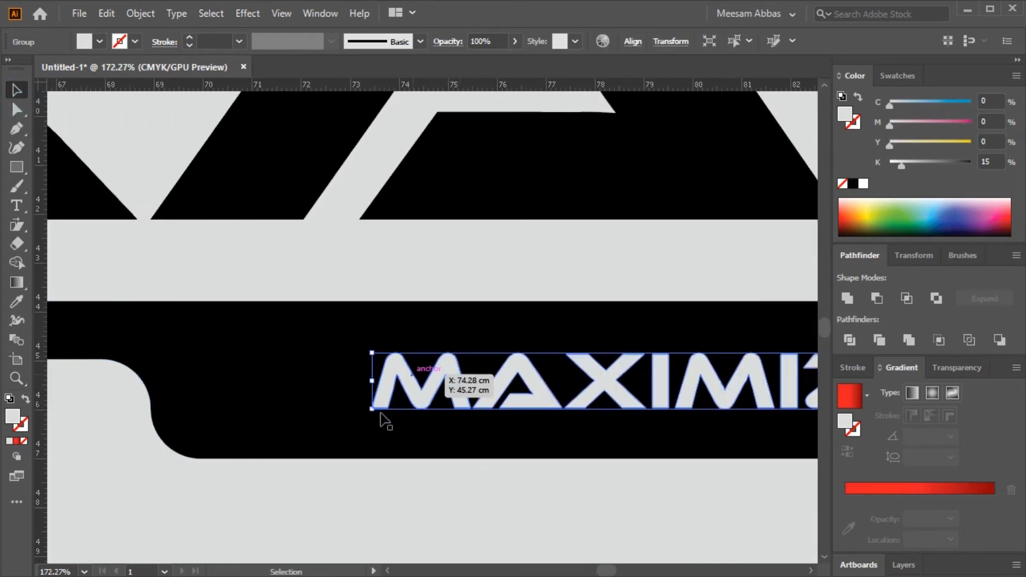
drag(372, 410, 245, 471)
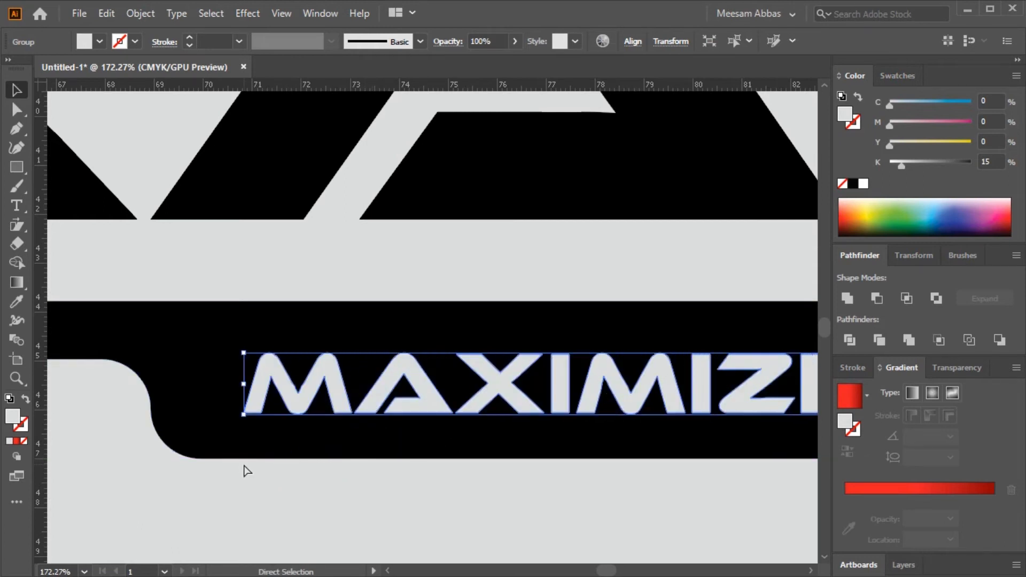
scroll(247, 471, down, 3)
drag(446, 441, 217, 440)
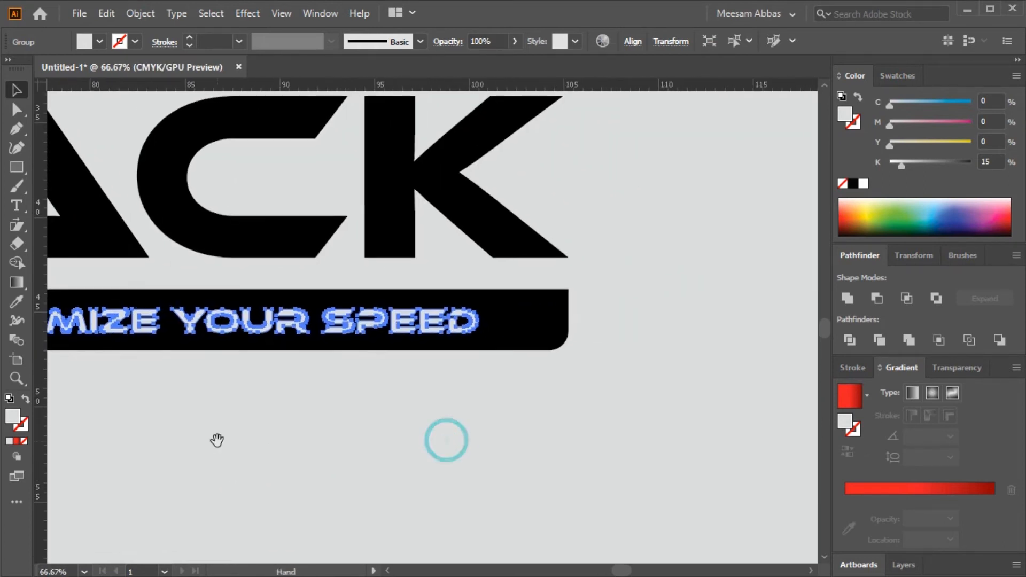
drag(479, 307, 531, 303)
click(527, 394)
Step: Centre the tagline vertically on the underline bar, using the bar as the key object for the alignment
key(z)
click(490, 275)
drag(745, 455, 748, 458)
drag(692, 488, 474, 407)
click(18, 93)
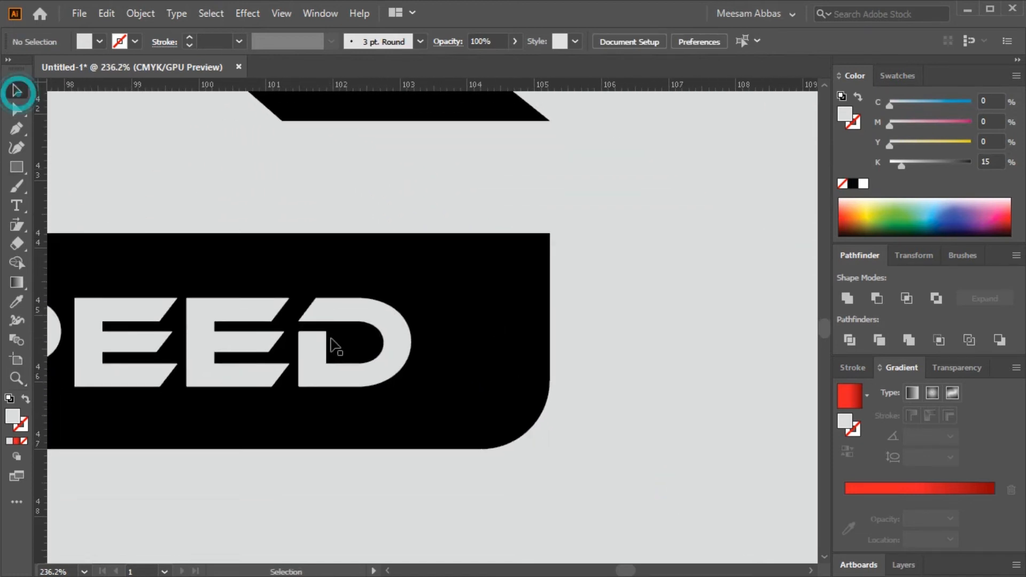
click(339, 316)
shift+click(467, 337)
click(467, 342)
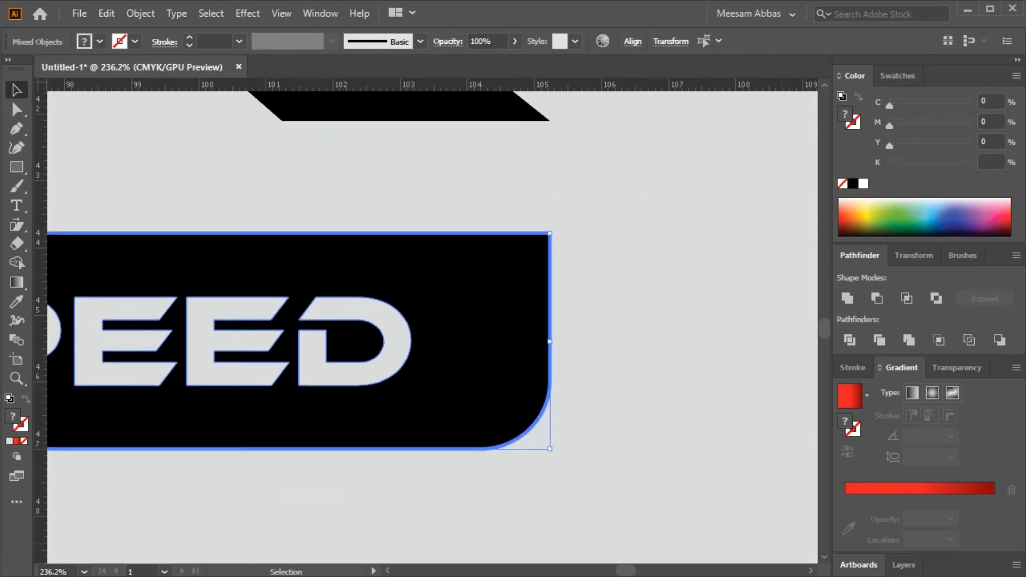
click(572, 531)
click(486, 514)
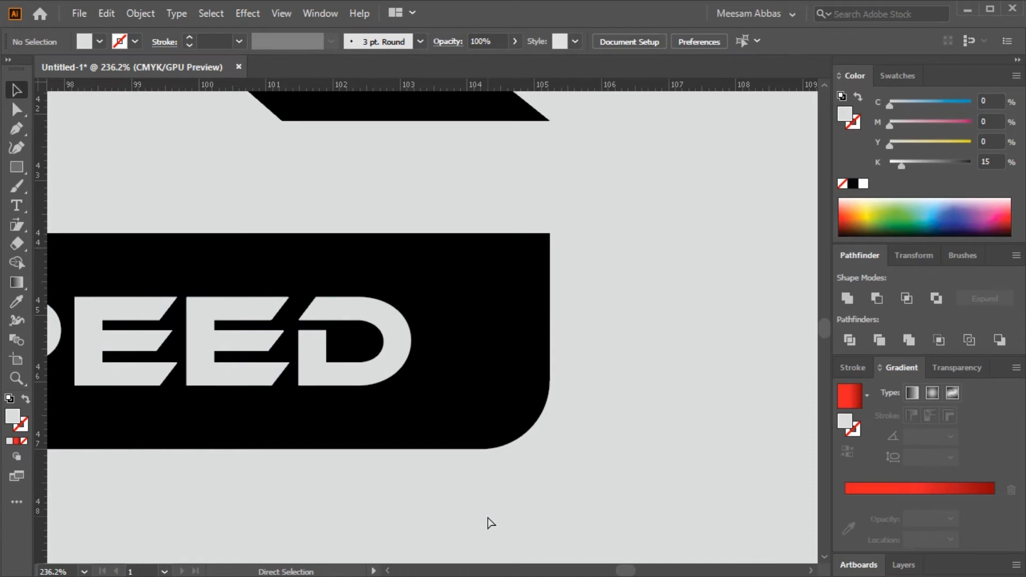
Step: Nudge the tagline slightly to the right within the thick section of the bar
key(ctrl+minus)
key(ctrl+minus)
key(ctrl+minus)
key(ctrl+minus)
key(ctrl+minus)
key(space)
drag(352, 452, 658, 480)
click(662, 365)
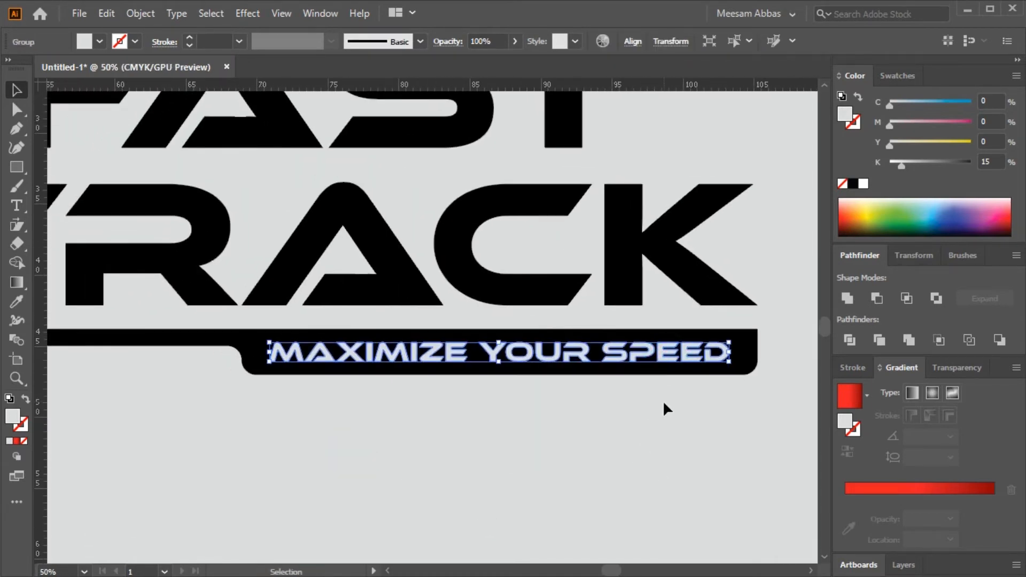
click(482, 438)
key(ctrl+minus)
key(ctrl+minus)
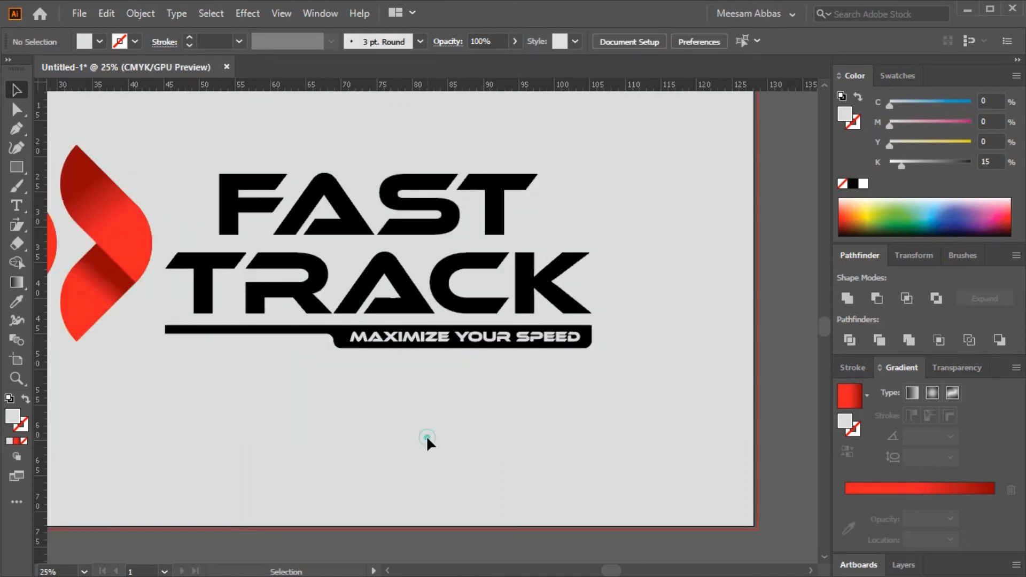
Step: Remove the rounding from all corners of the underline bar so they are square
key(z)
drag(337, 321, 426, 374)
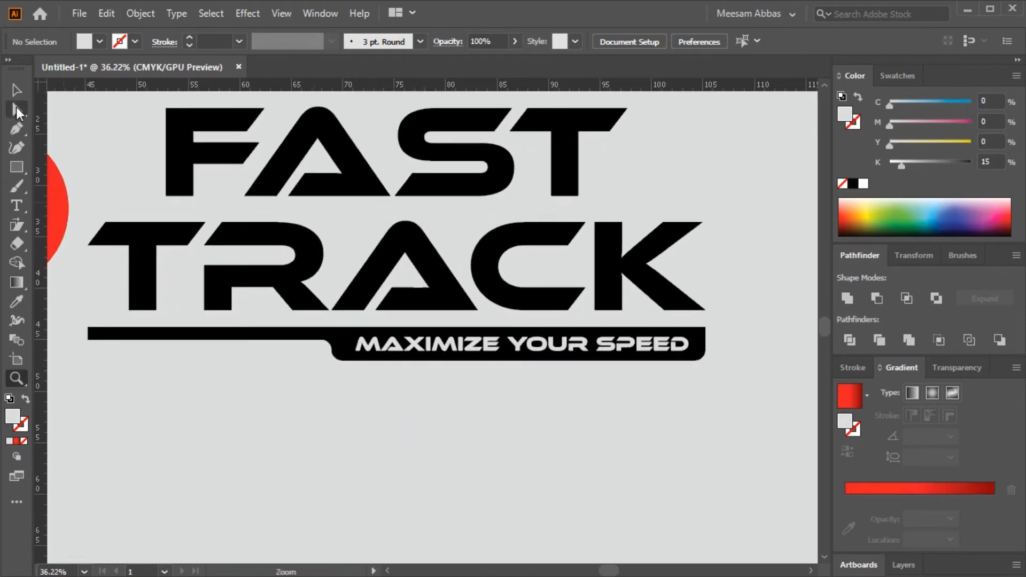
click(16, 109)
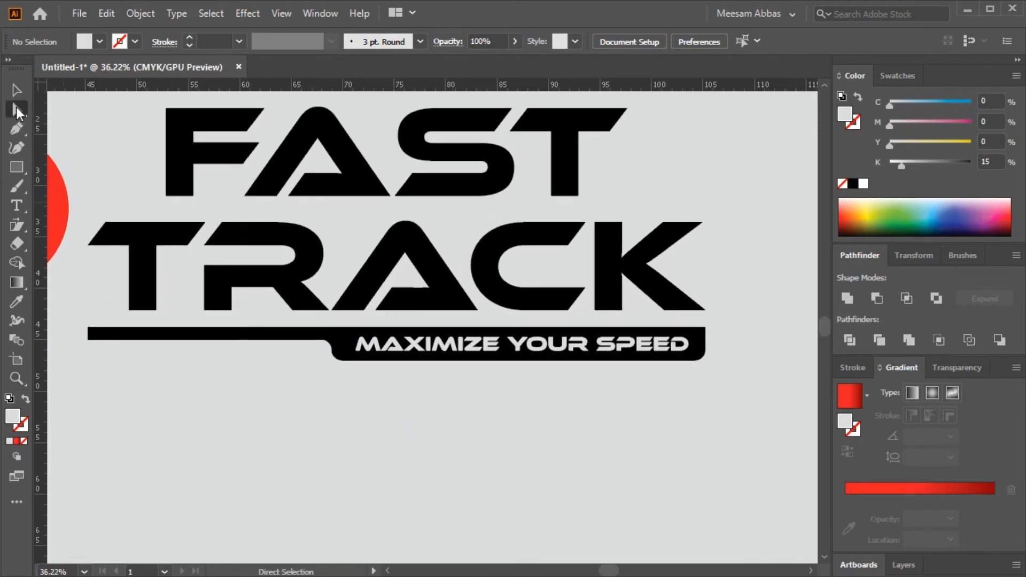
click(338, 348)
click(299, 411)
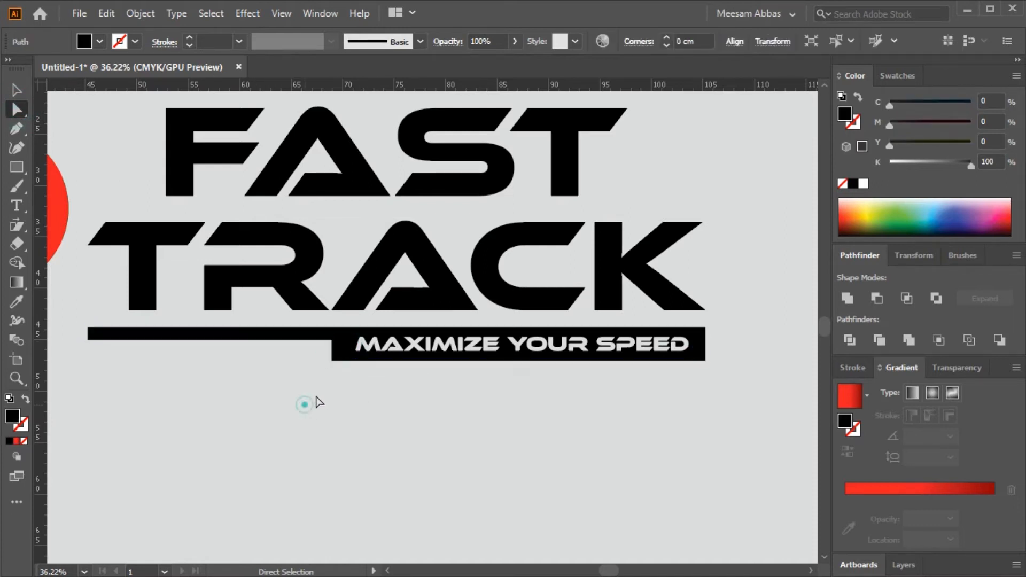
Step: Round the lower-left and lower-right corners of the thick bar section to a radius of about 2.03 cm
click(338, 353)
drag(322, 373, 362, 340)
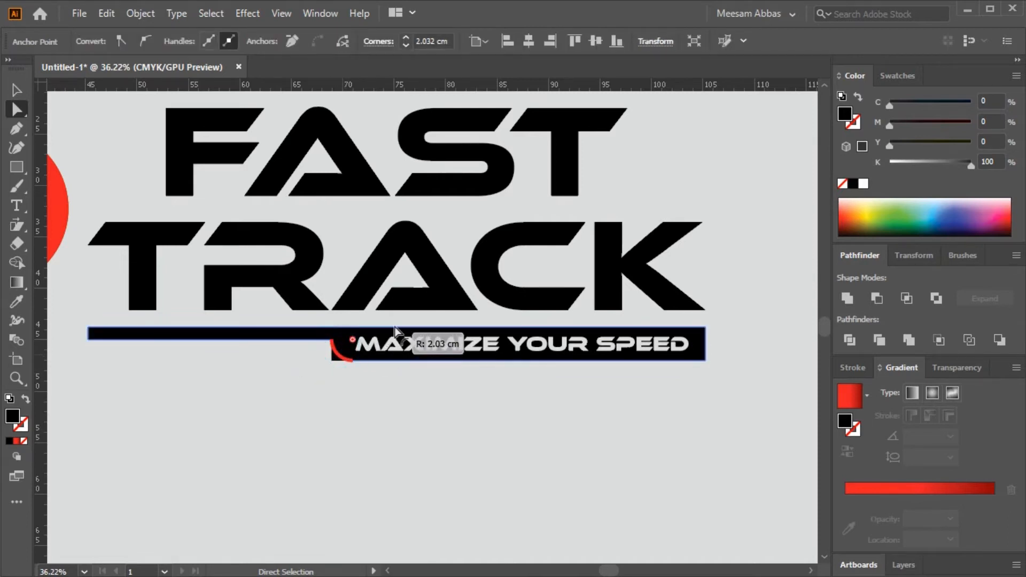
click(442, 432)
drag(722, 354, 697, 374)
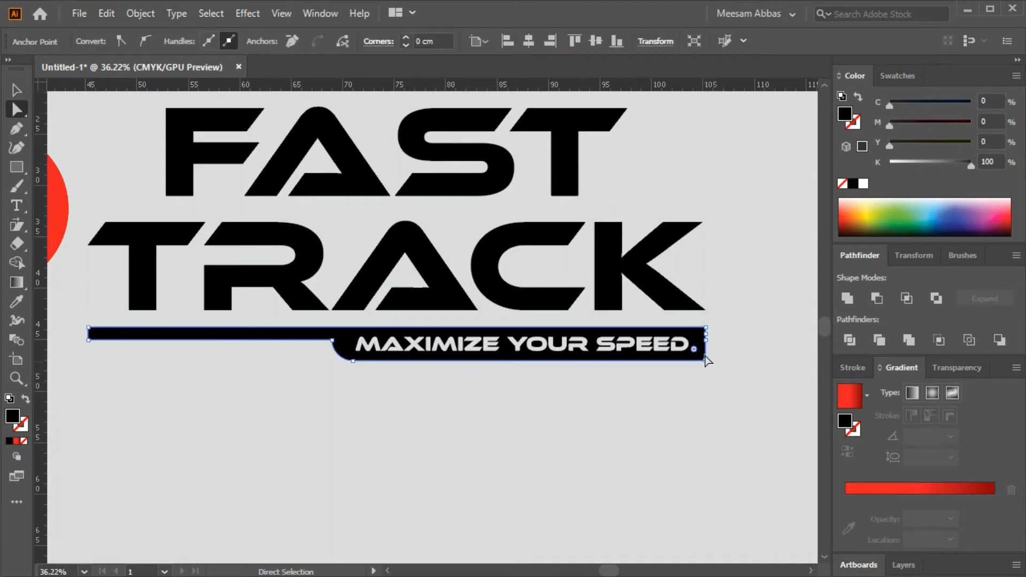
drag(716, 321, 684, 342)
click(619, 440)
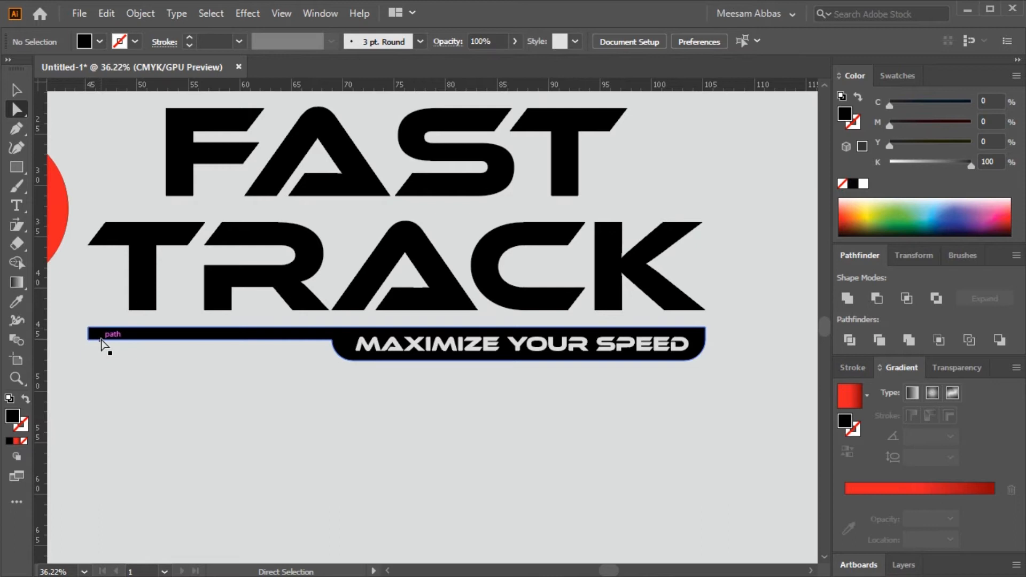
Step: Try to round both corners at the thin bar's left end with a 0.59 cm radius, then undo it
drag(99, 308, 82, 350)
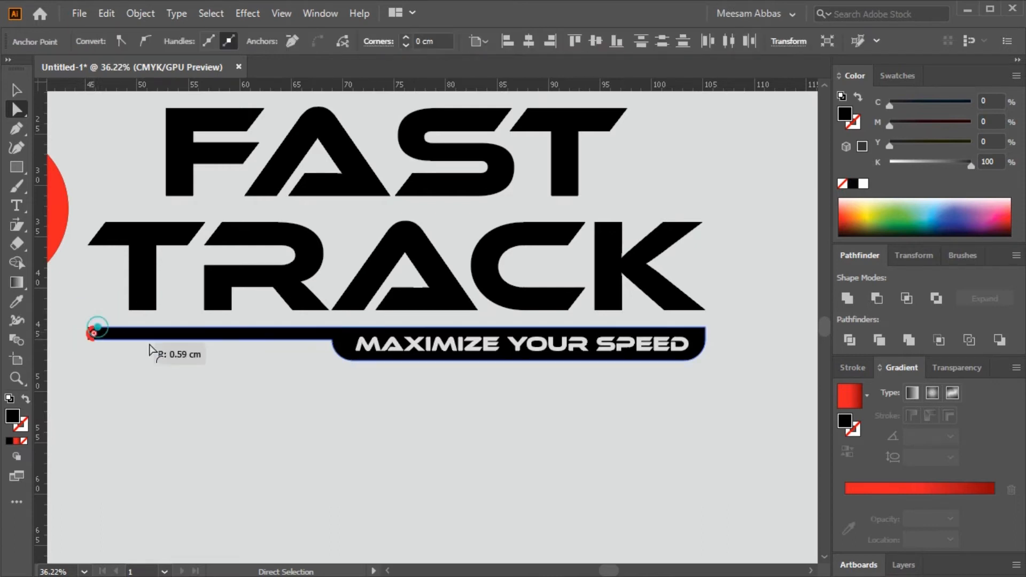
click(163, 362)
key(ctrl+z)
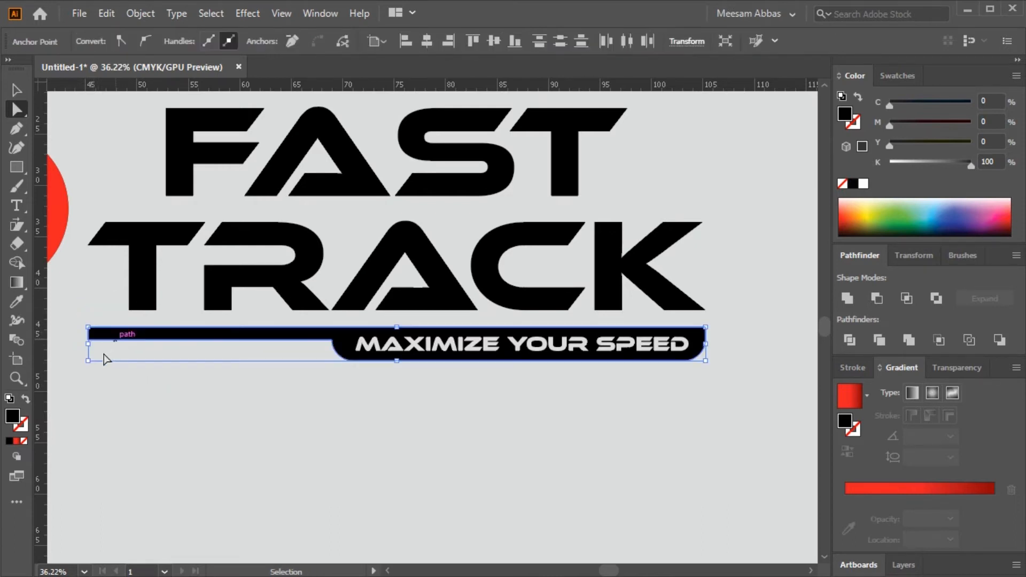
Step: Round only the lower corner at the thin bar's left end
click(74, 311)
drag(81, 336, 114, 371)
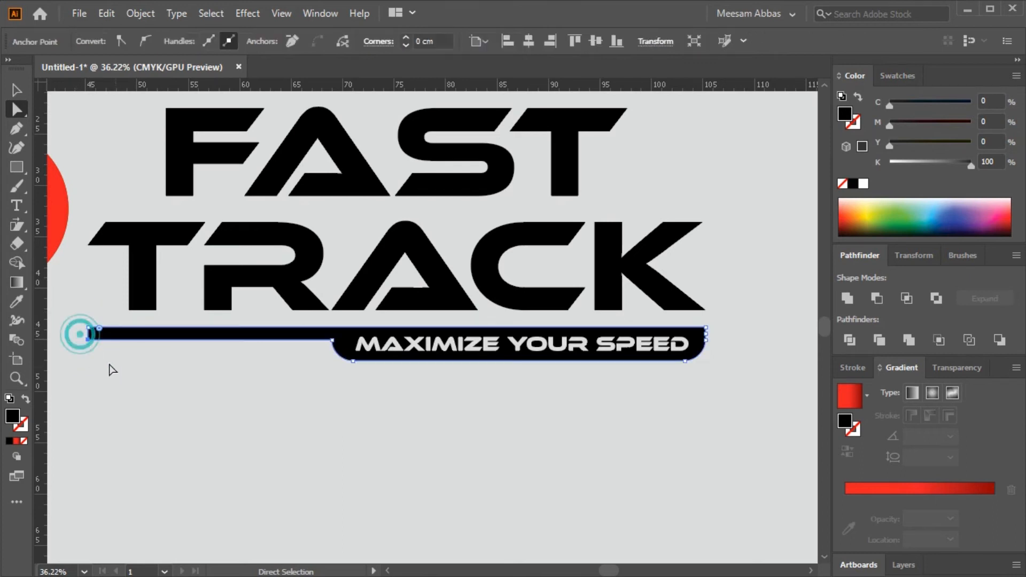
drag(102, 334, 165, 298)
click(126, 408)
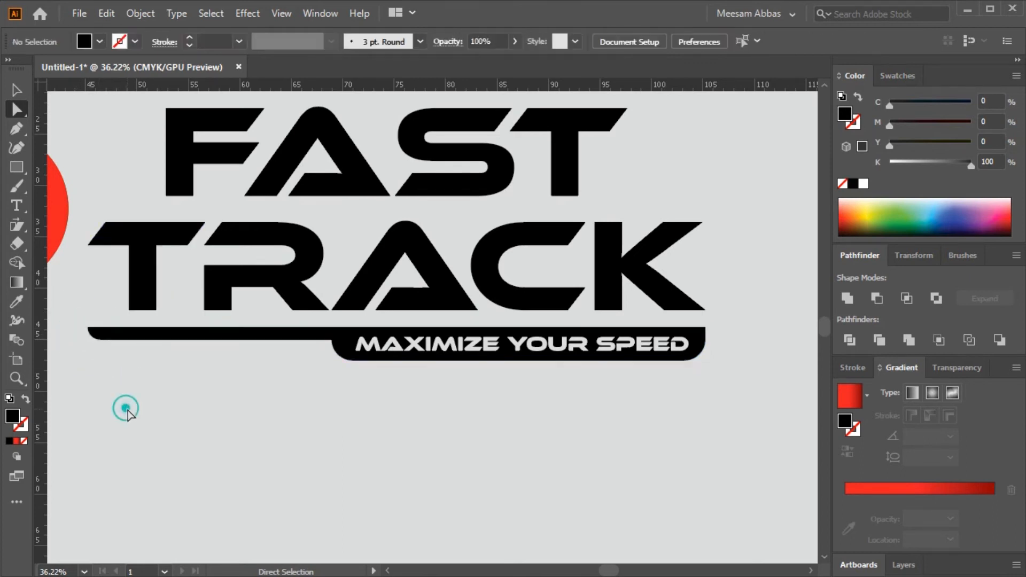
Step: Cut the tagline out of the underline bar with Minus Front and fit the artboard in view
click(15, 91)
click(415, 482)
click(478, 354)
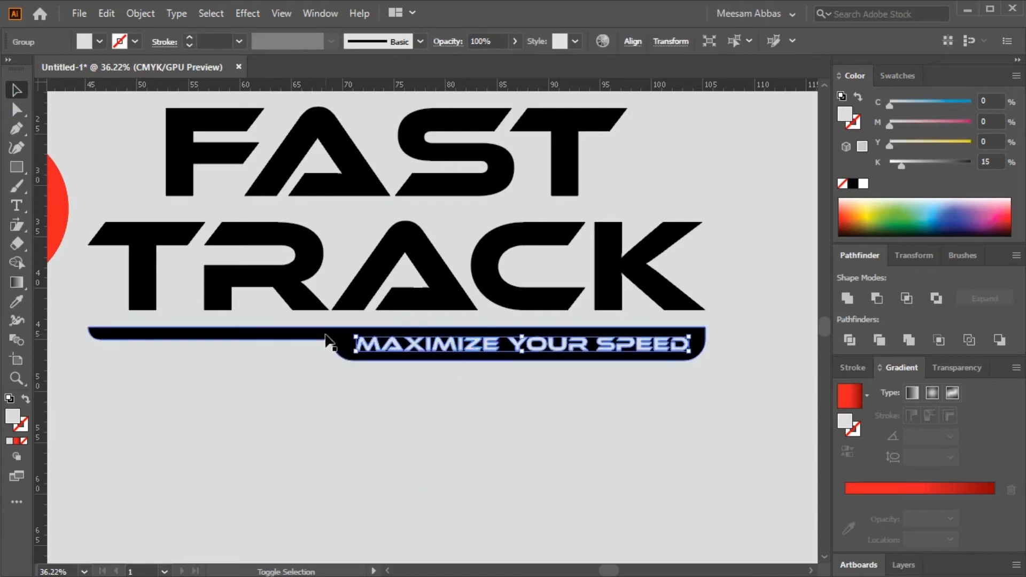
shift+click(327, 339)
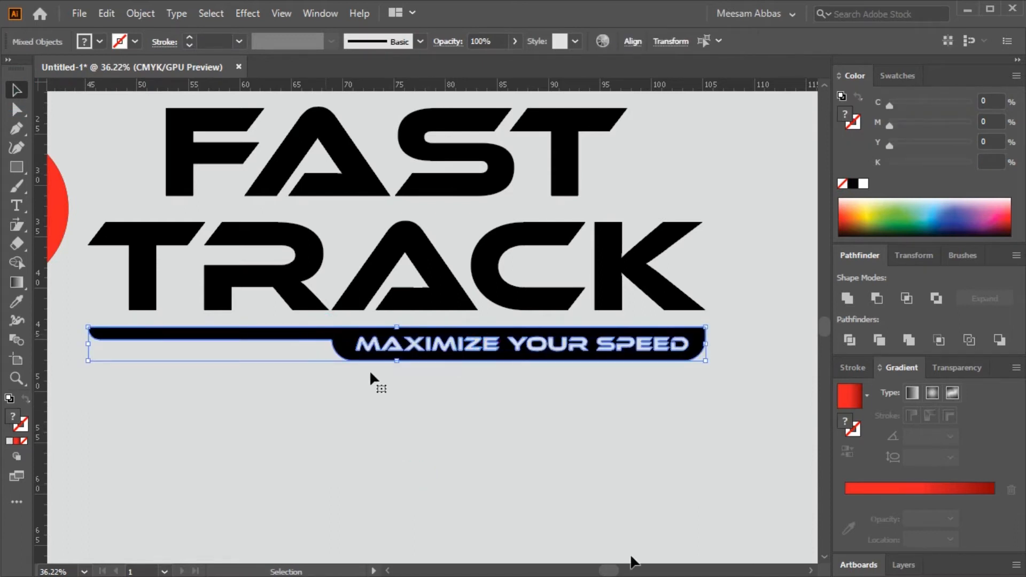
click(875, 299)
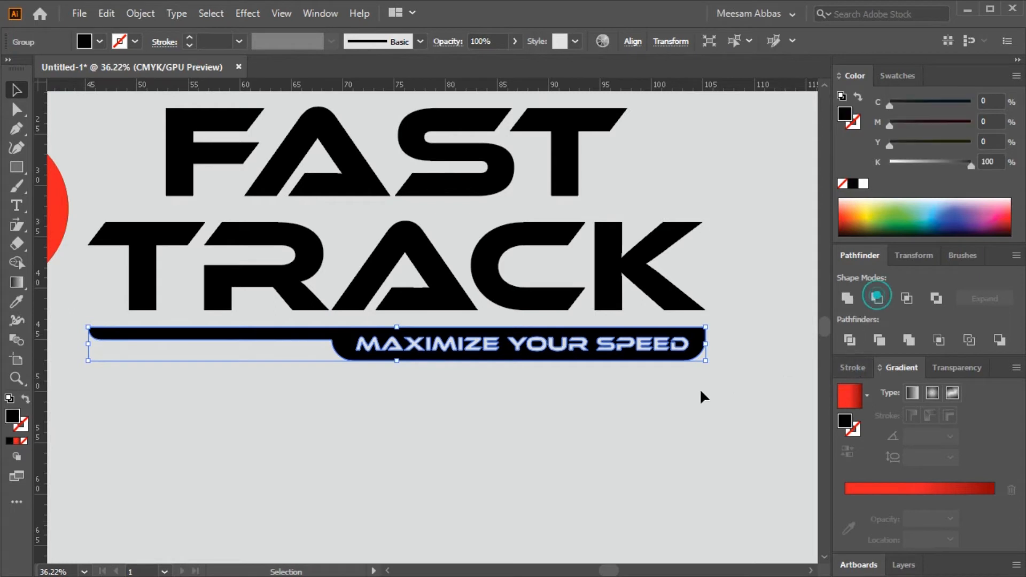
click(686, 396)
key(ctrl+0)
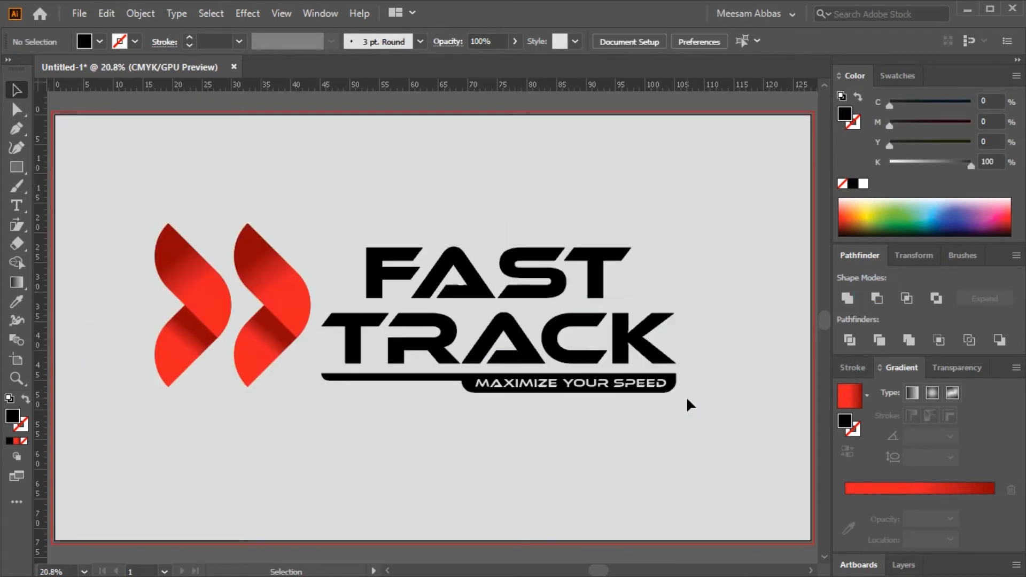
Step: Apply the chevron symbol's red gradient to the underline bar with the Eyedropper
drag(705, 444, 374, 253)
click(463, 380)
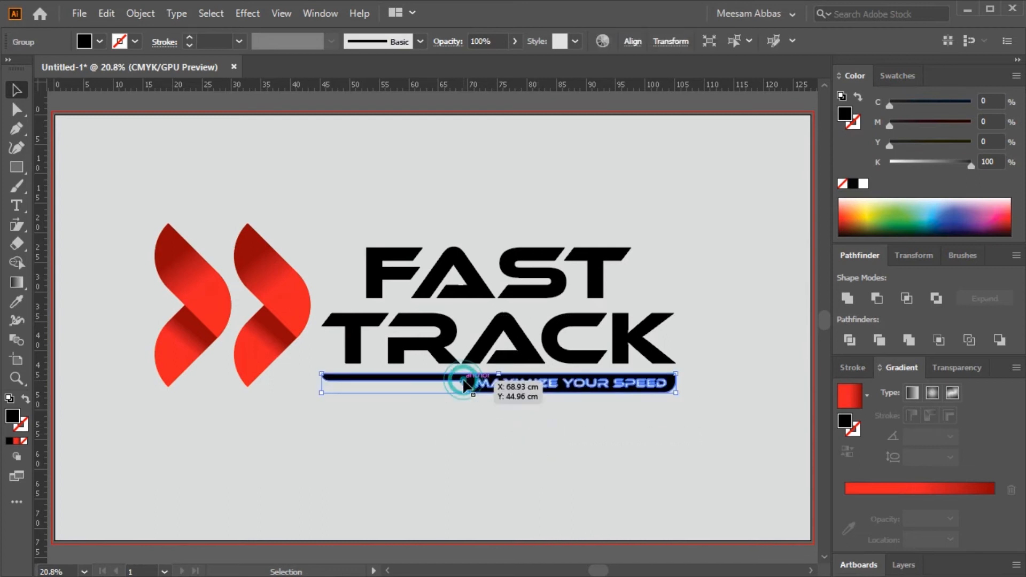
key(i)
click(271, 289)
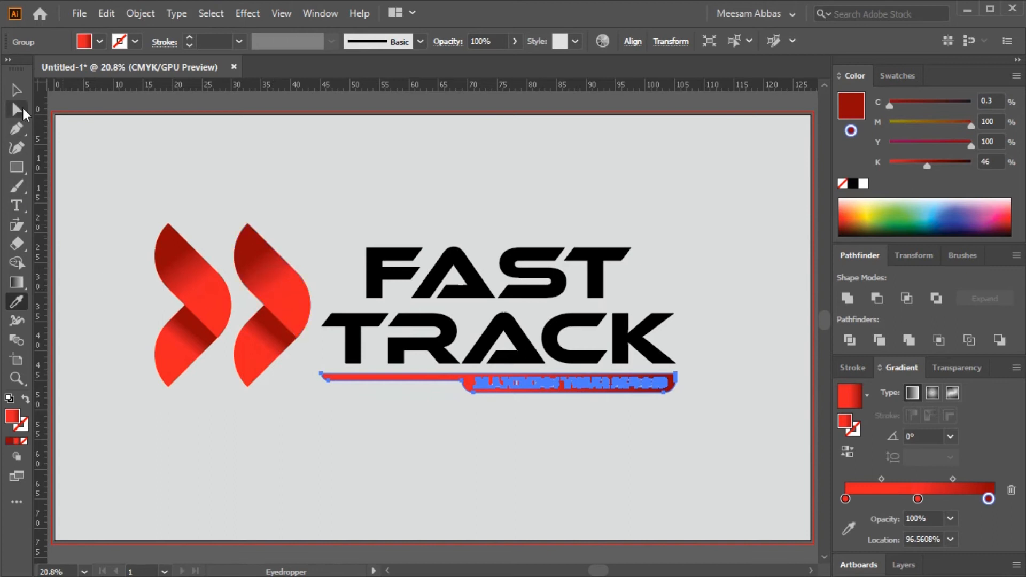
Step: Group the symbol, lettering and underline bar, and scale the group up proportionally to about 93 cm wide
click(17, 91)
click(163, 149)
click(698, 504)
drag(717, 463, 195, 226)
drag(132, 206, 131, 206)
key(ctrl+shift+b)
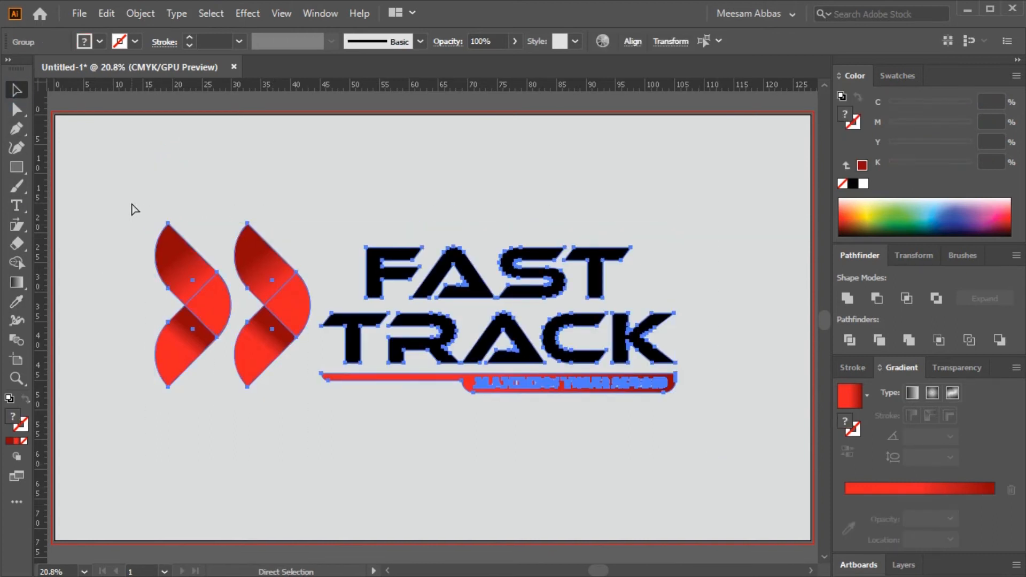
key(ctrl+g)
drag(677, 393, 707, 403)
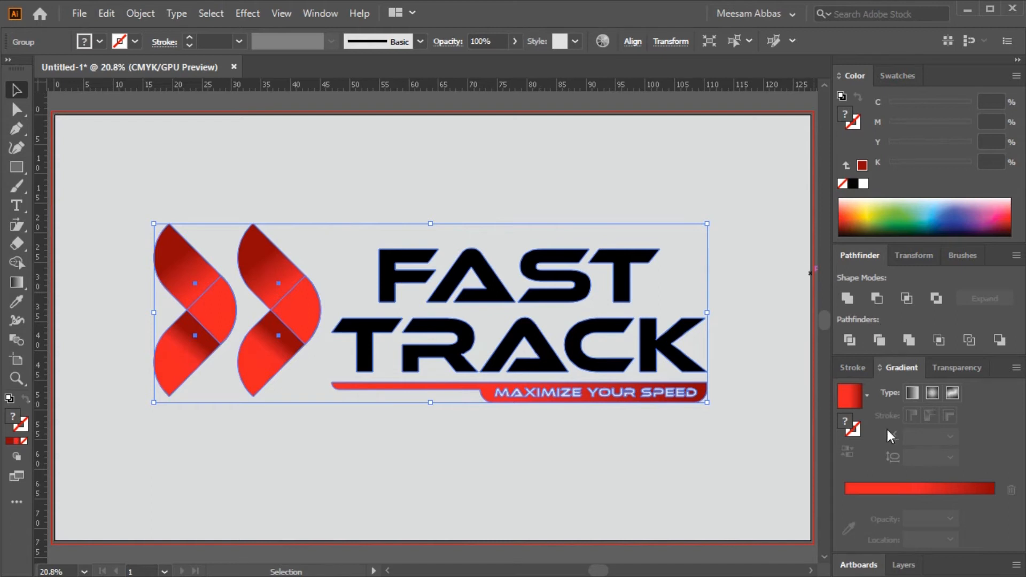
Step: Nudge the grouped logo slightly right and about 2.5 cm down to centre it on the artboard, and preview it with the panels hidden
key(Right)
key(Down)
key(Down)
key(Down)
key(Down)
key(Down)
key(Down)
key(Down)
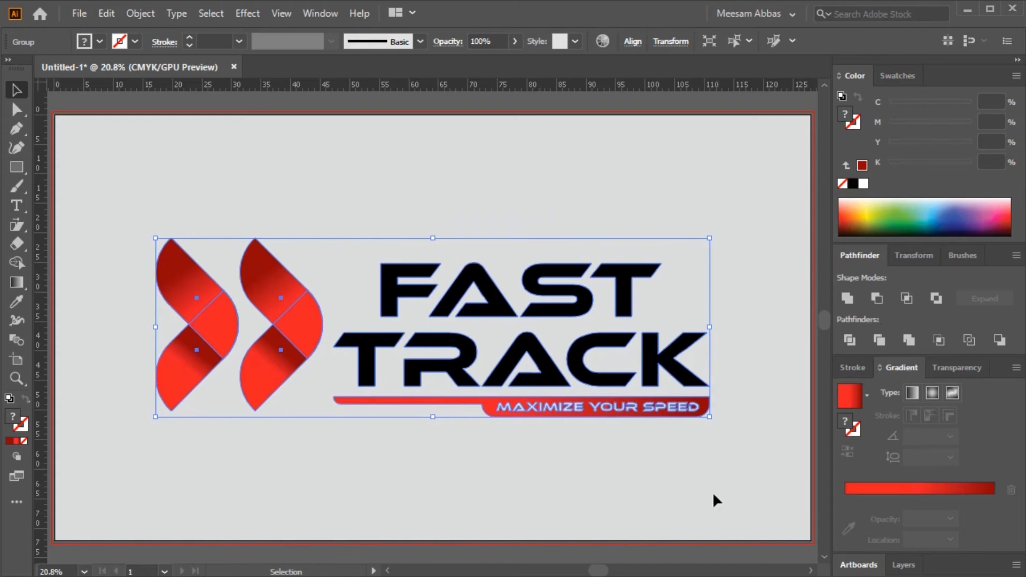
click(710, 478)
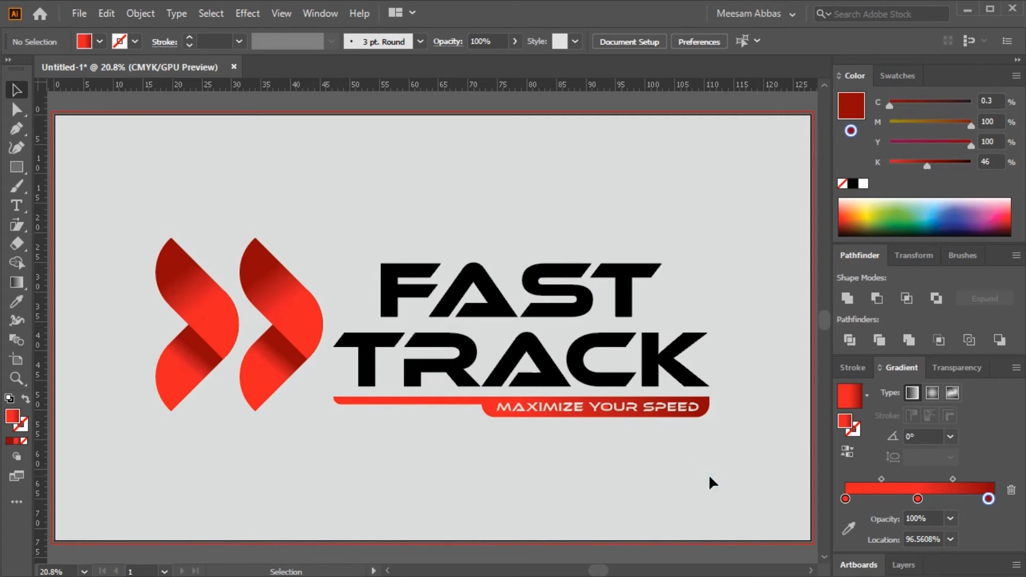
key(Tab)
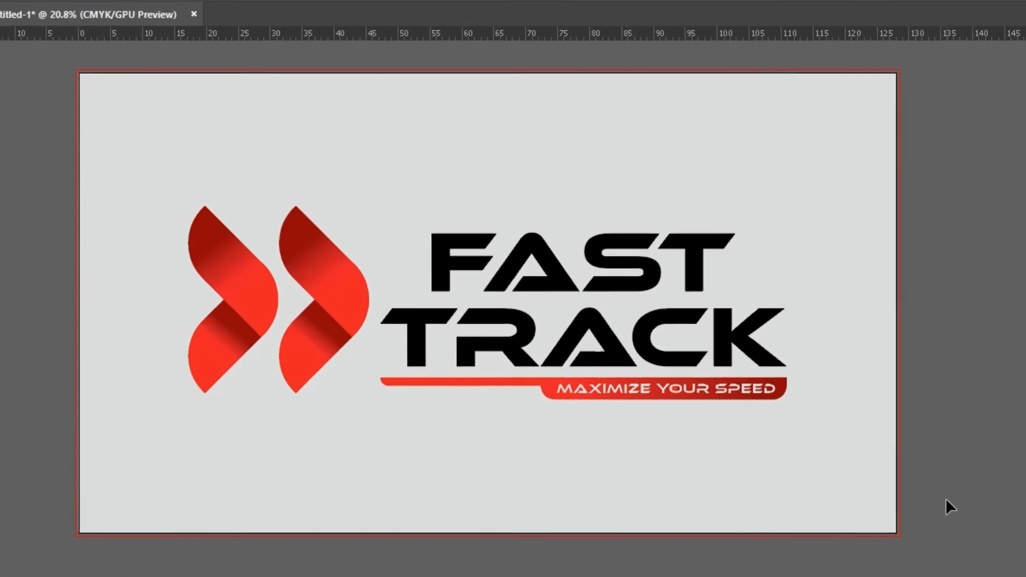